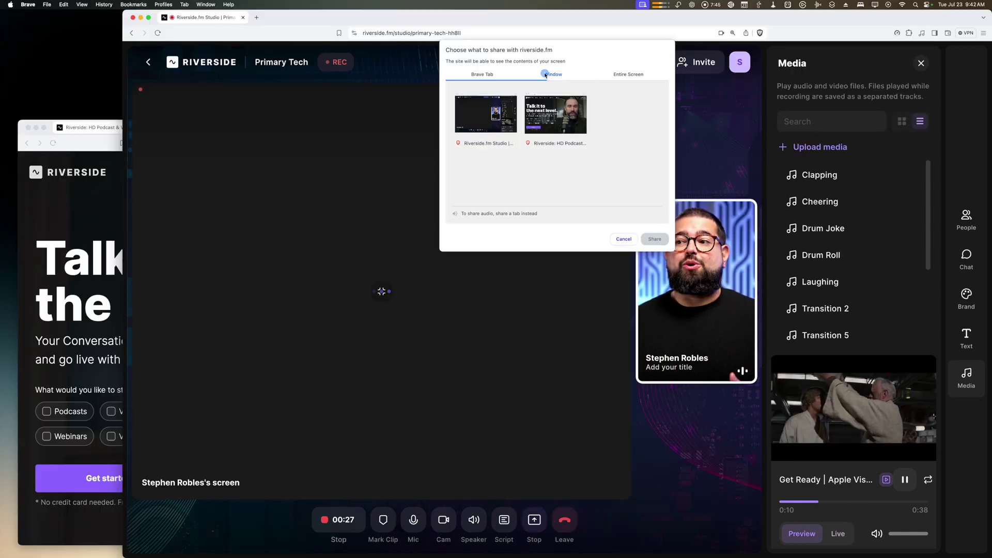
- Select the Primary Tech studio on the dashboard to reach its pre-join cam and mic check
{"action": "left_click", "coordinate": [655, 239]}
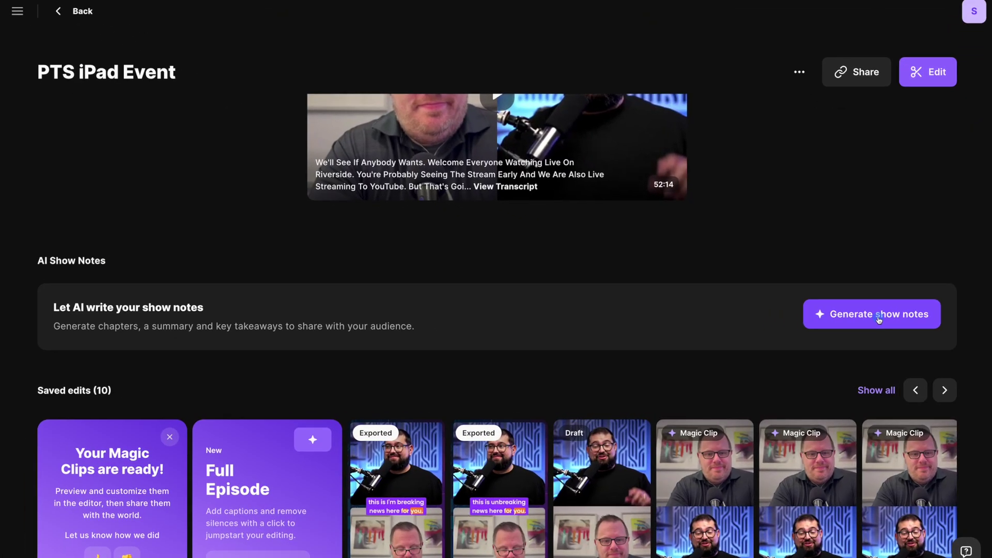
{"action": "left_click", "coordinate": [887, 323]}
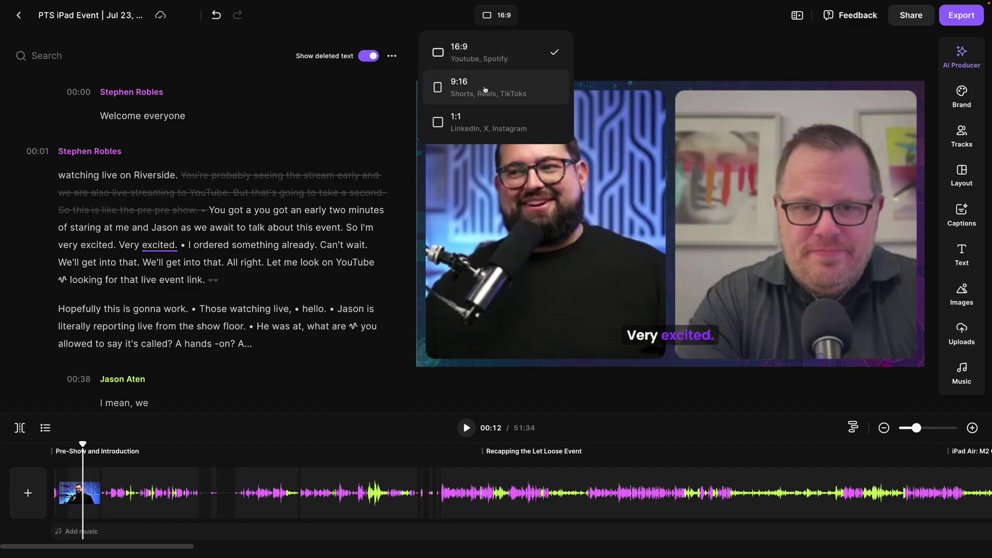
{"action": "left_click", "coordinate": [486, 89]}
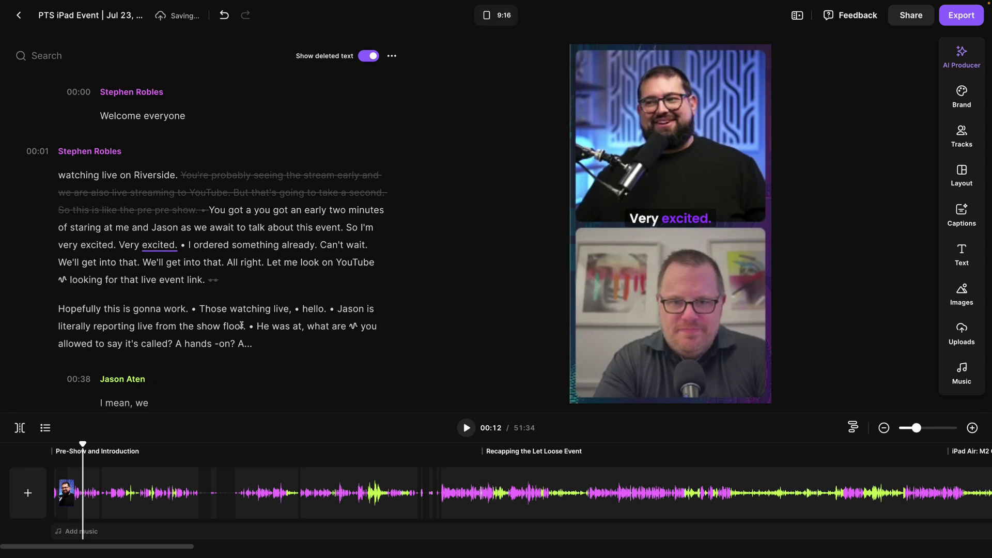
{"action": "key", "text": "ctrl+z"}
{"action": "left_click", "coordinate": [466, 428]}
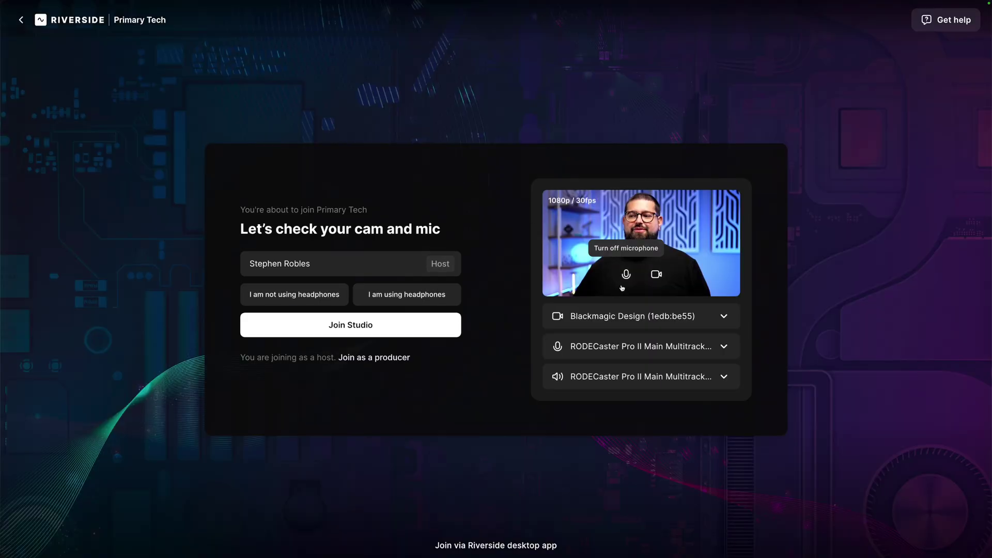
- Join the Primary Tech studio as host and bring up the Live stream destination options
{"action": "left_click", "coordinate": [427, 335]}
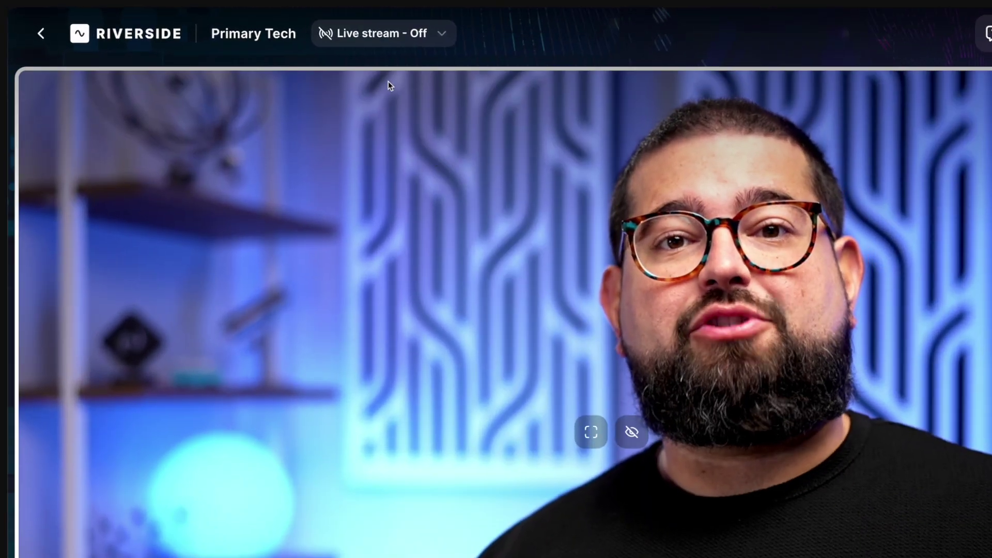
{"action": "left_click", "coordinate": [386, 45]}
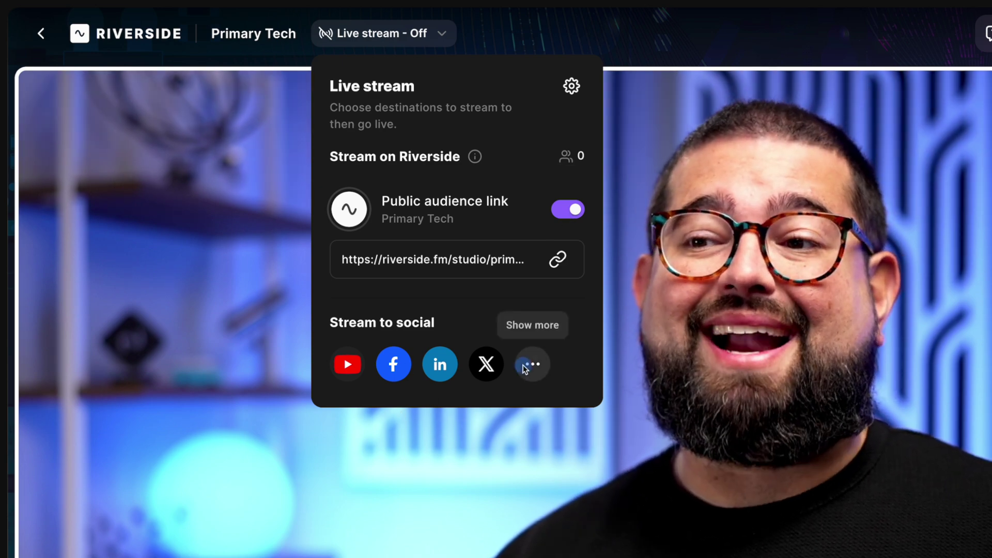
- Connect a Twitch account from the extra streaming destinations and confirm the connection
{"action": "left_click", "coordinate": [532, 364]}
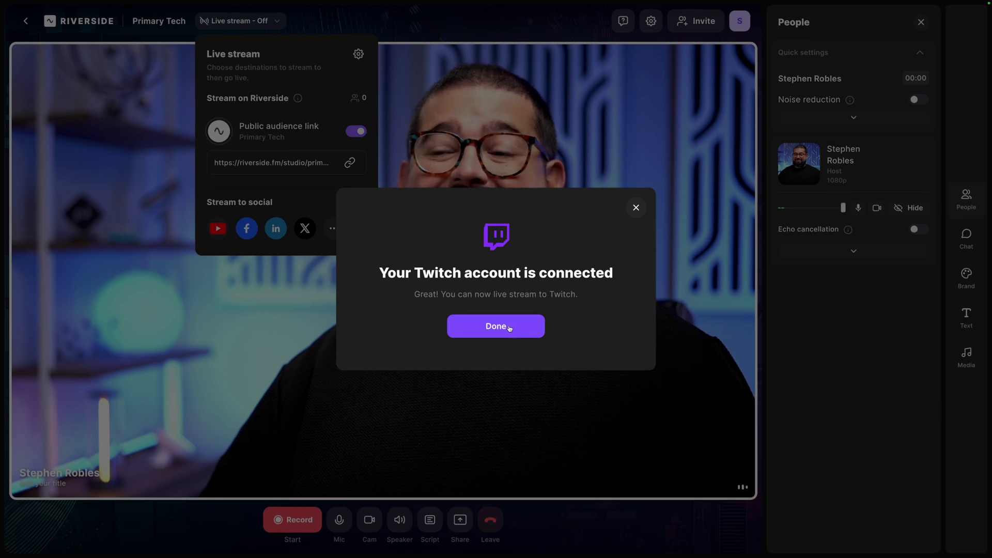
{"action": "left_click", "coordinate": [801, 516]}
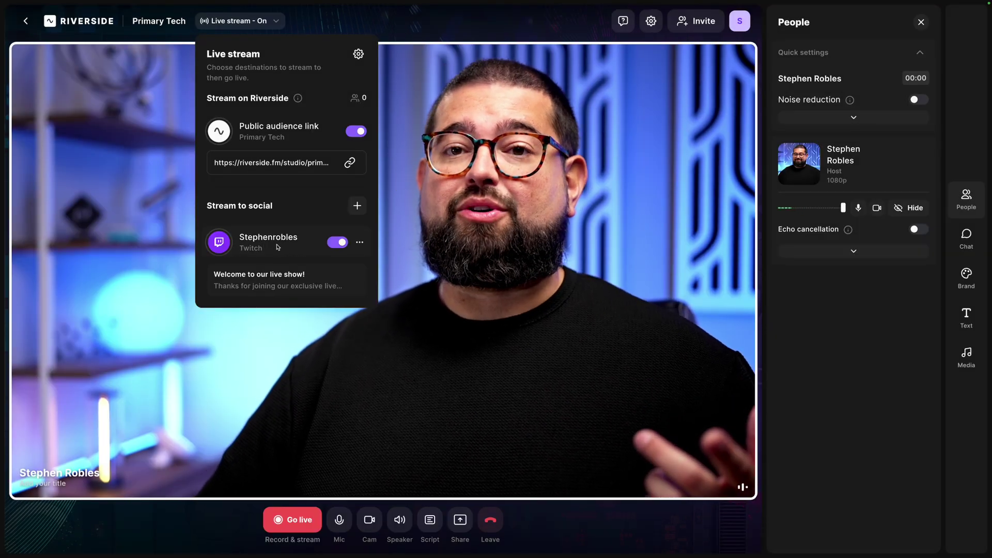
- Re-enable the Twitch destination and check live stream quality: 1080p with watermark removal on
{"action": "left_click", "coordinate": [339, 243]}
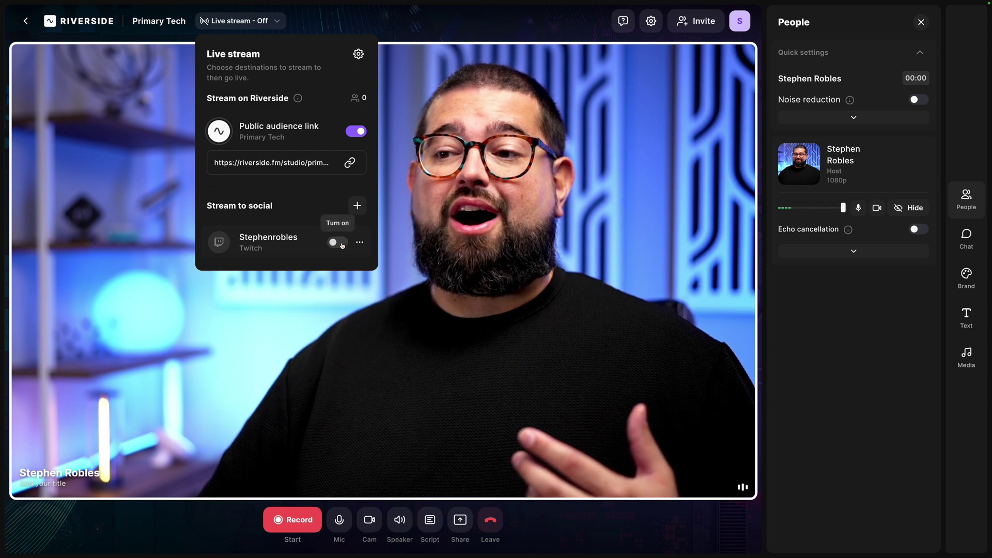
{"action": "left_click", "coordinate": [342, 244]}
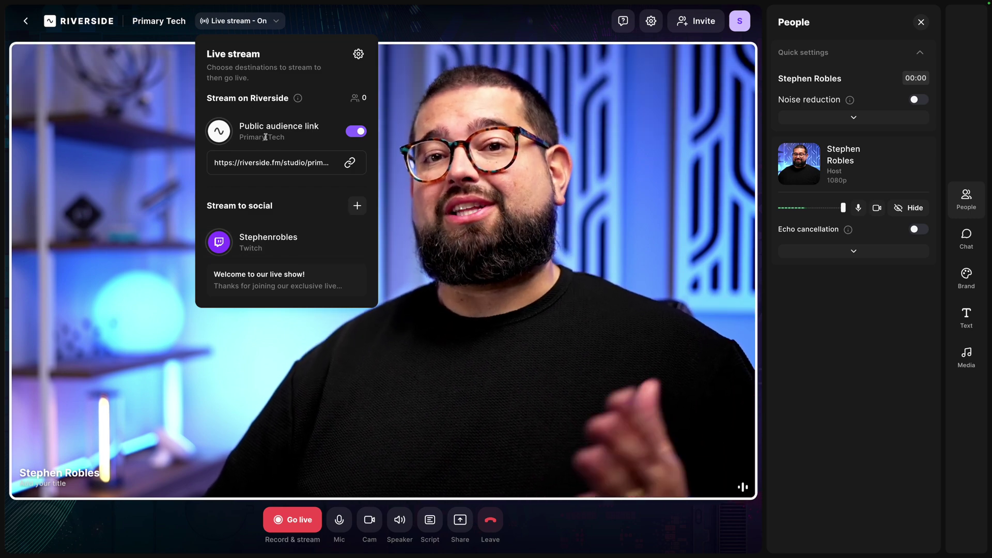
{"action": "left_click", "coordinate": [359, 54]}
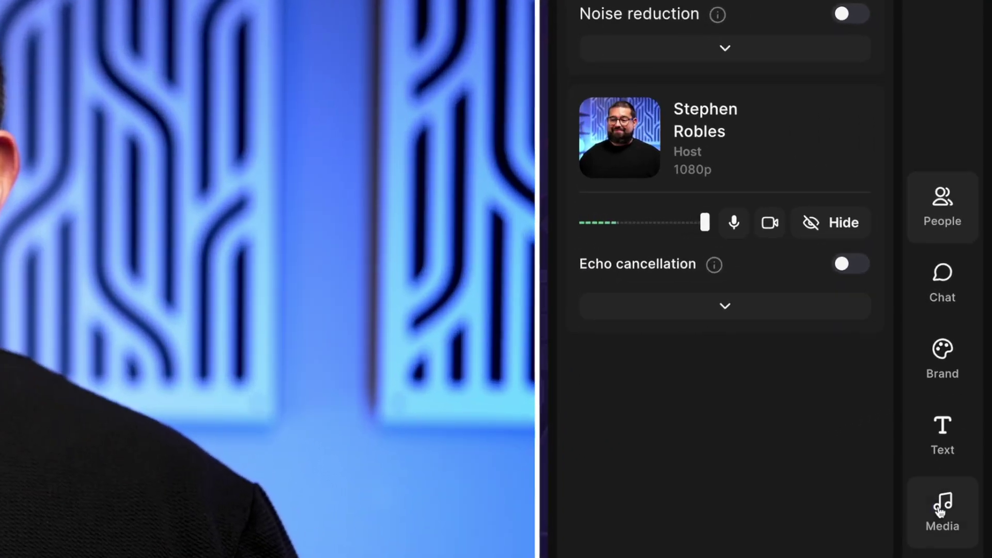
- Preview the 'Get Ready' video clip from the studio's Media library and try it on Live
{"action": "left_click", "coordinate": [967, 356]}
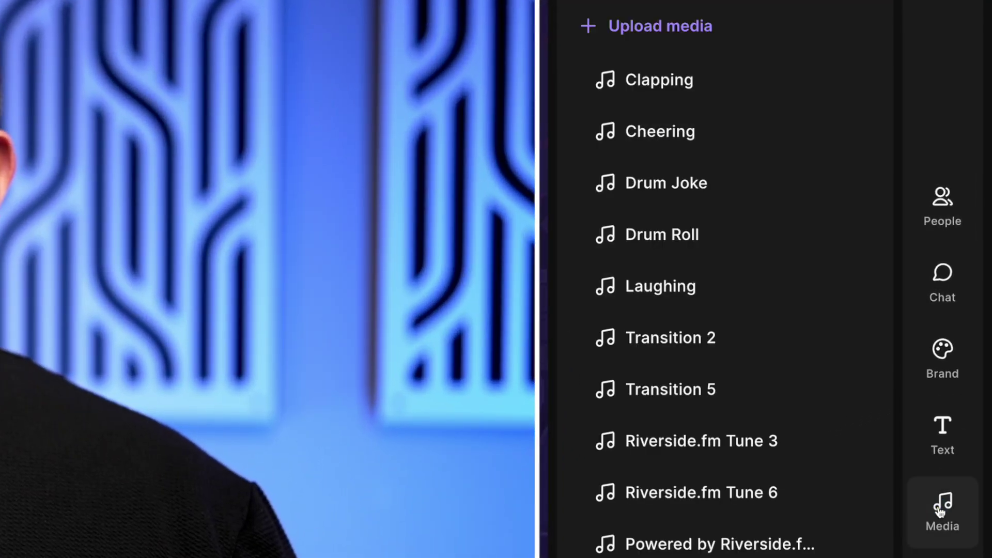
{"action": "left_click", "coordinate": [733, 557]}
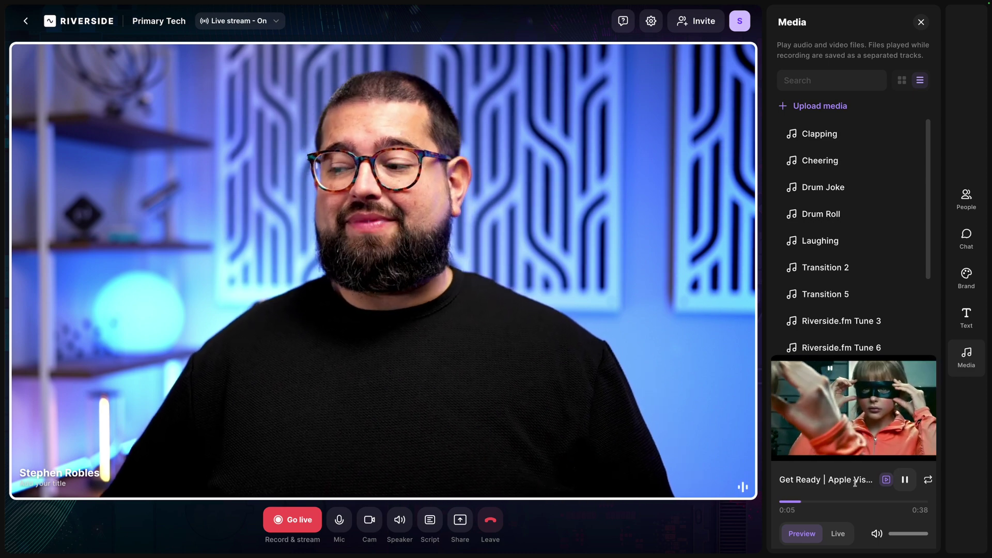
{"action": "left_click", "coordinate": [840, 536]}
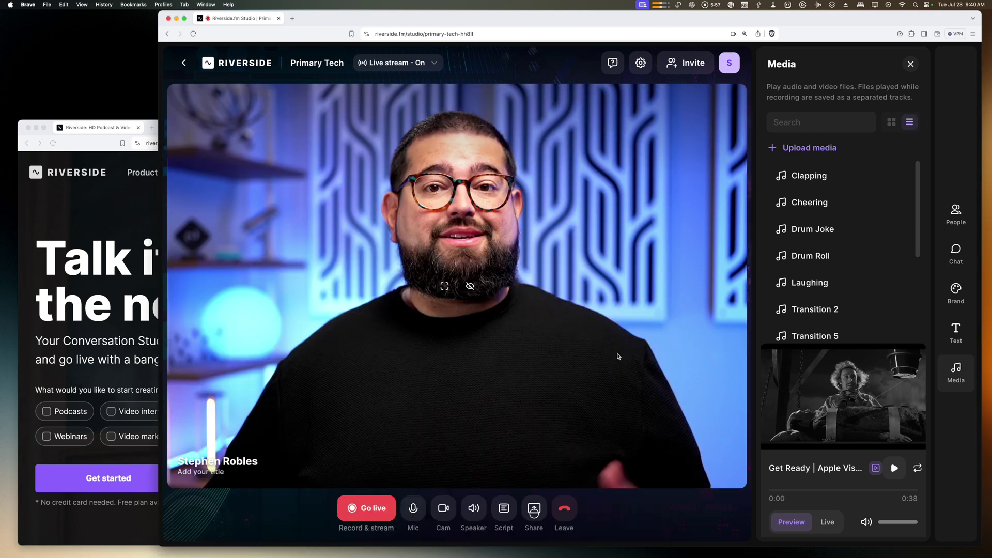
- Share the Riverside HD Podcast browser window on stage, then copy the guest invite link
{"action": "left_click", "coordinate": [533, 510]}
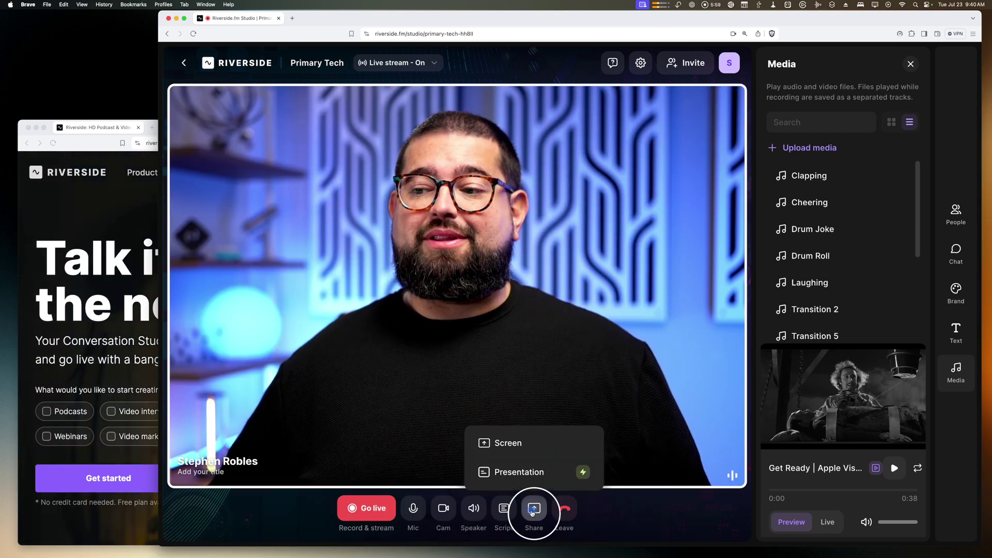
{"action": "left_click", "coordinate": [531, 444]}
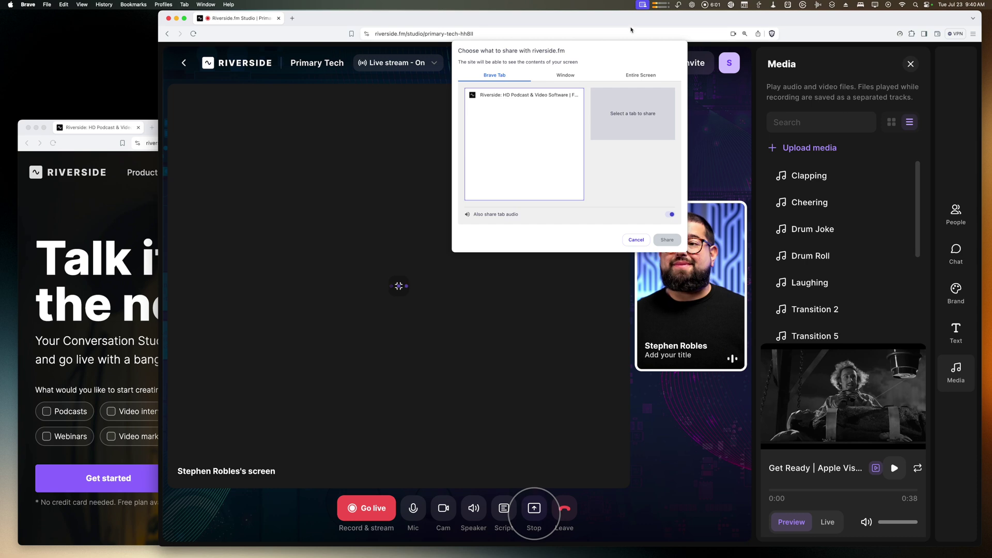
{"action": "left_click", "coordinate": [569, 76]}
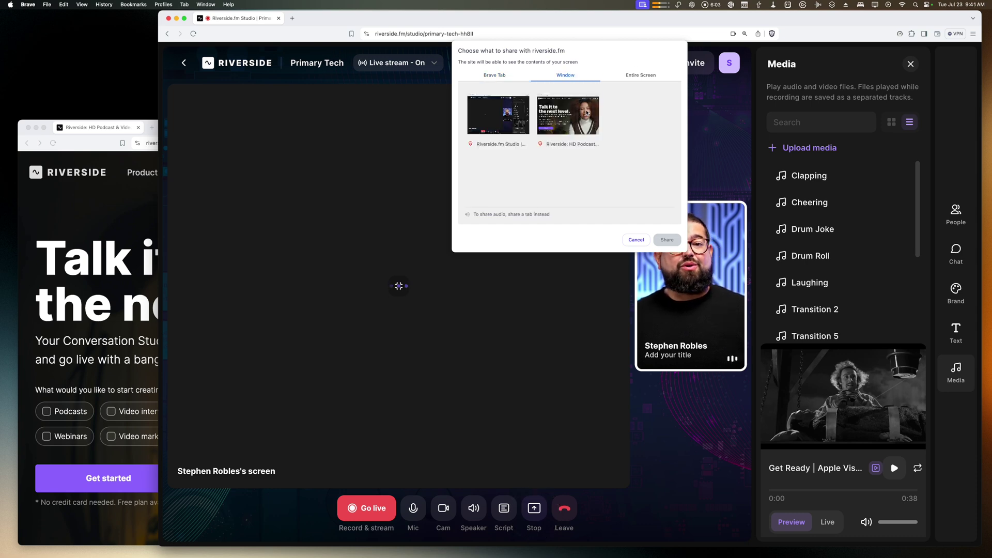
{"action": "left_click", "coordinate": [667, 240]}
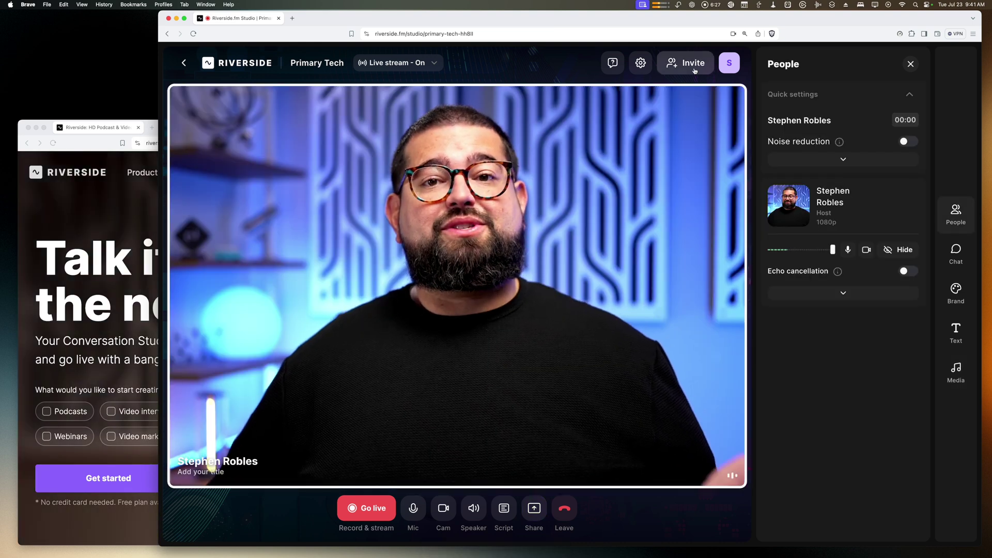
{"action": "left_click", "coordinate": [695, 71]}
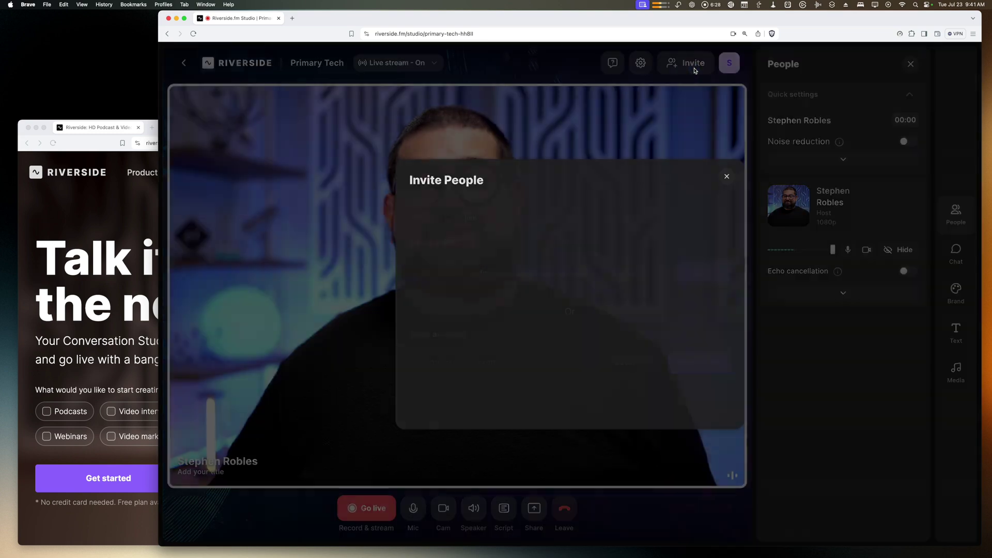
- Close the Invite People dialog and start recording the session
{"action": "left_click", "coordinate": [728, 183]}
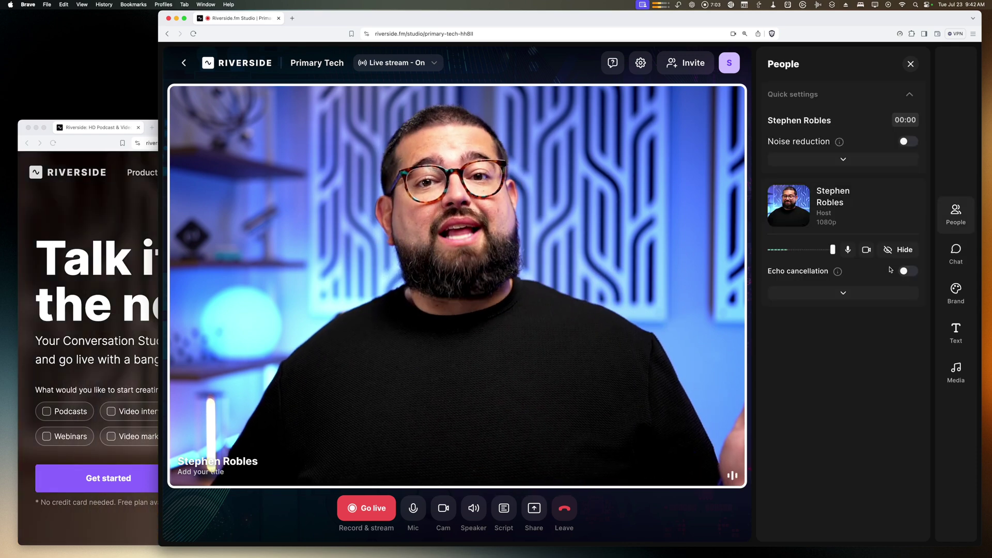
{"action": "mouse_move", "coordinate": [352, 513]}
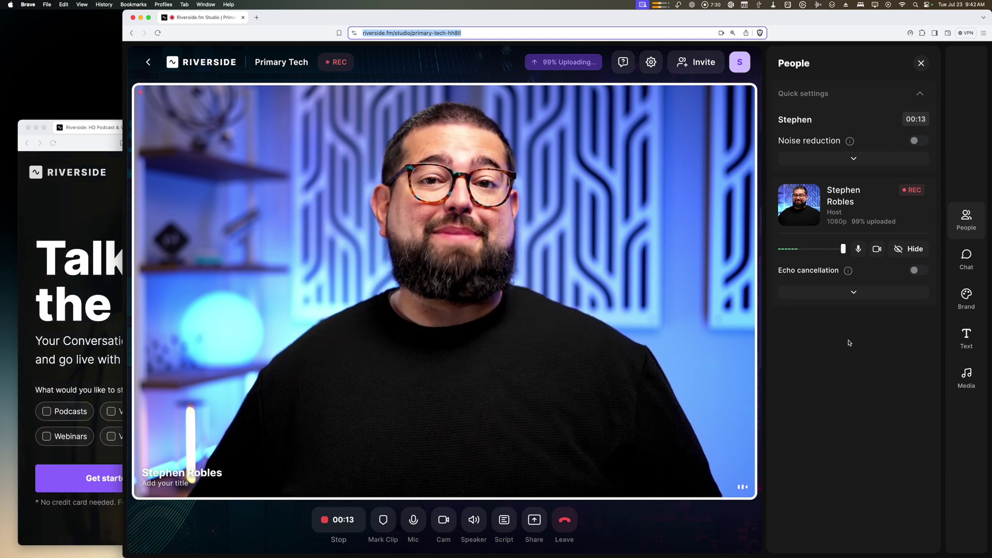
- Play a Media library video clip live on stage, then return it to preview only
{"action": "left_click", "coordinate": [974, 379]}
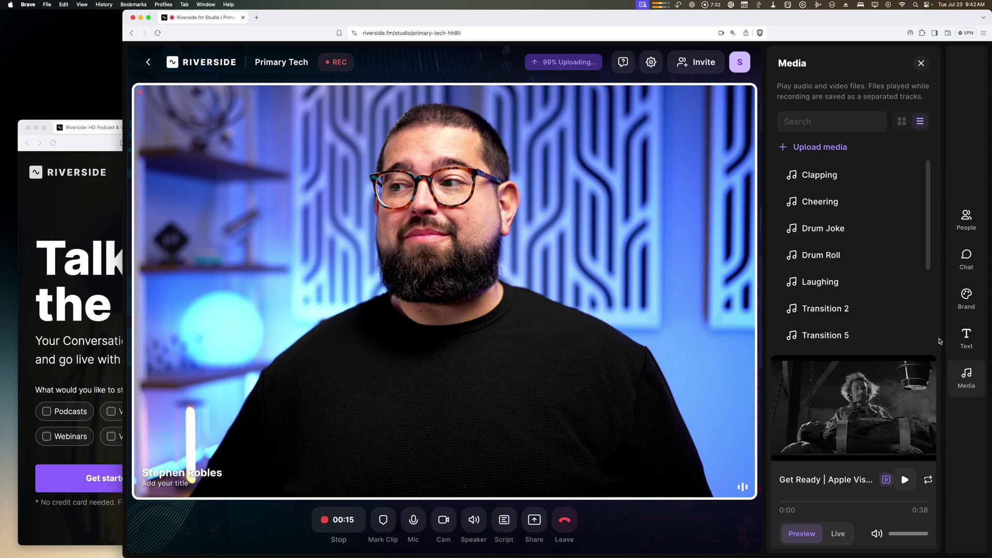
{"action": "left_click", "coordinate": [905, 480]}
{"action": "left_click", "coordinate": [838, 534]}
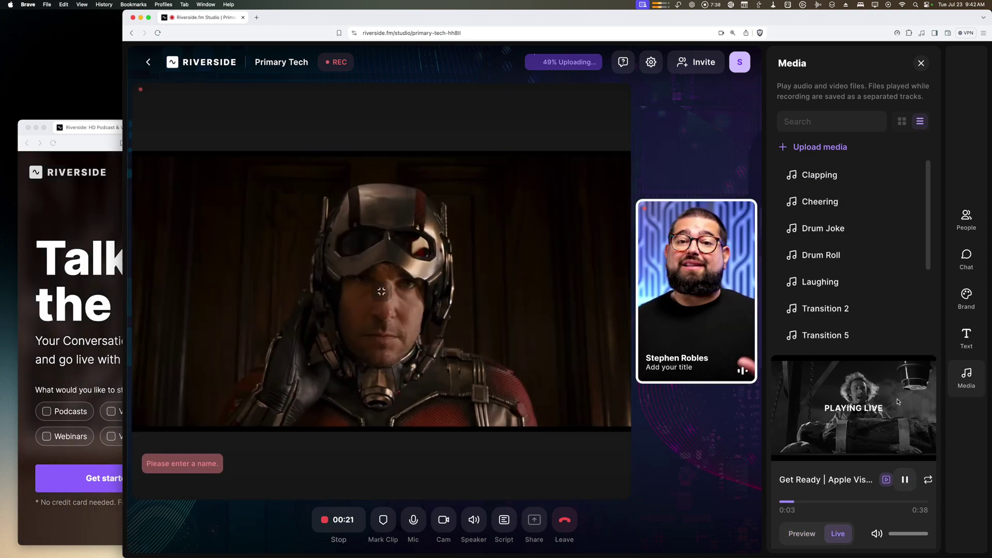
{"action": "left_click", "coordinate": [802, 534]}
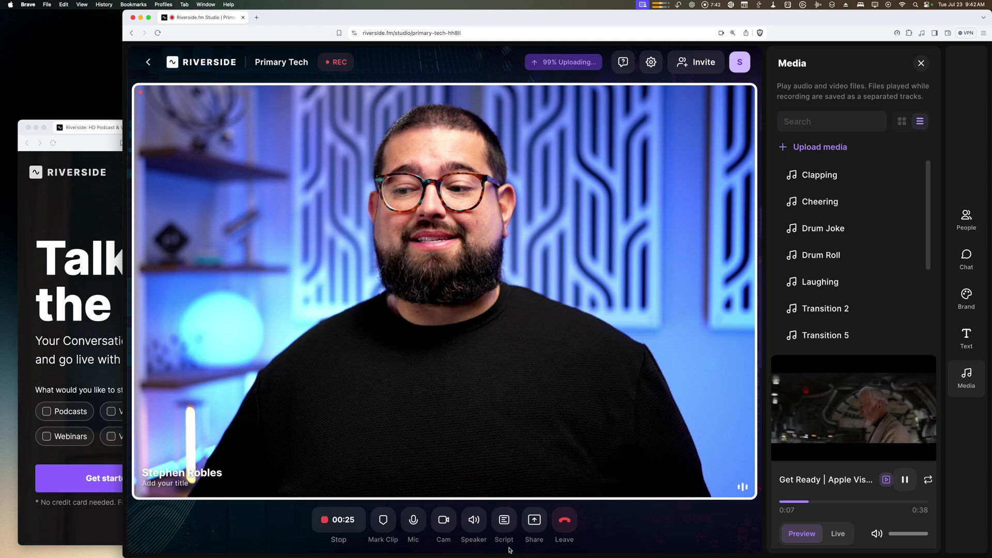
- Share the Riverside homepage window on stage and bring up the saved lower-third cards
{"action": "left_click", "coordinate": [536, 519]}
{"action": "left_click", "coordinate": [541, 460]}
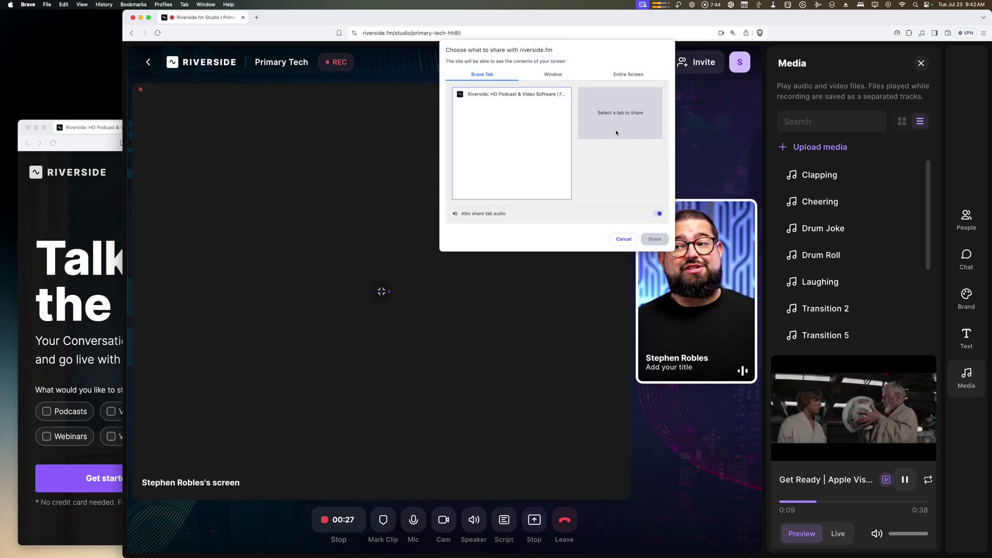
{"action": "left_click", "coordinate": [554, 74]}
{"action": "left_click", "coordinate": [558, 123]}
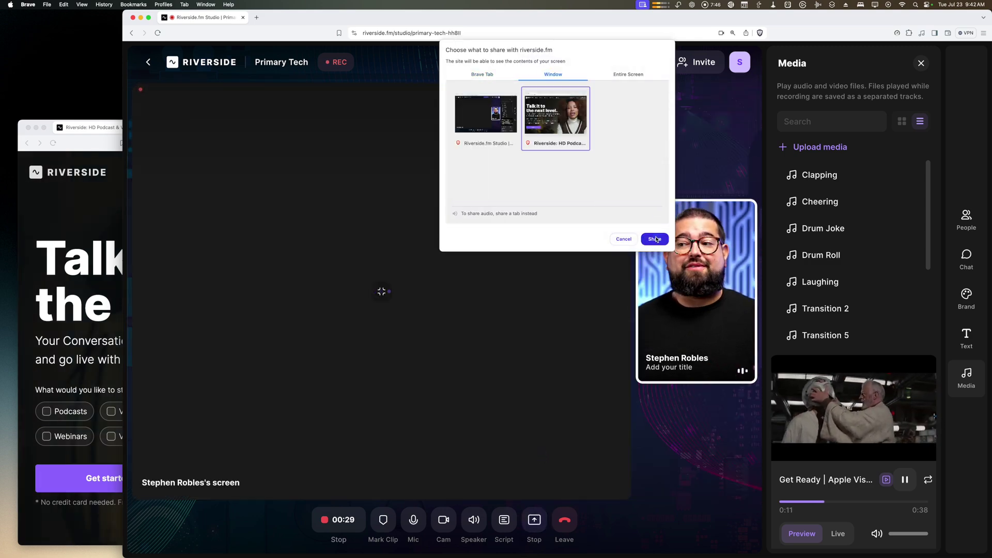
{"action": "left_click", "coordinate": [654, 239]}
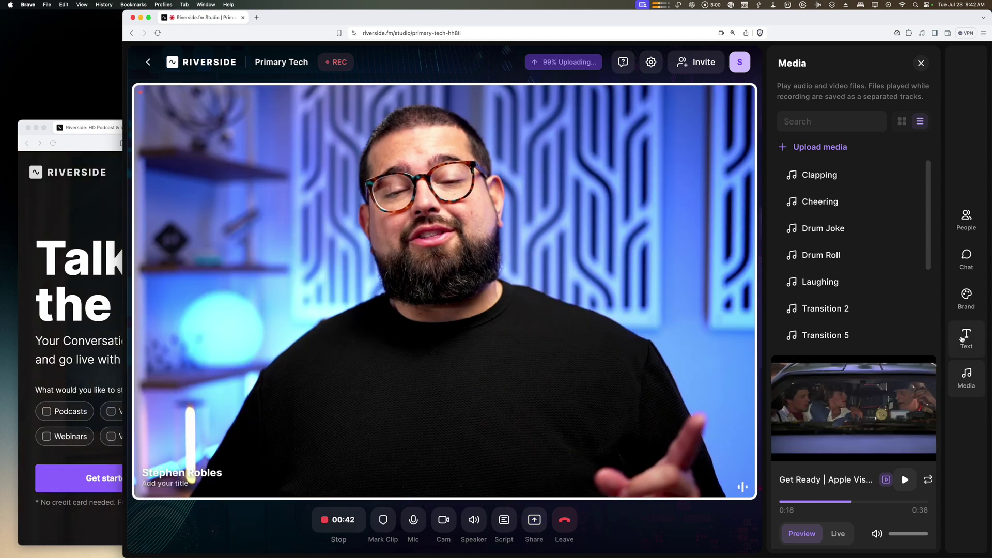
{"action": "left_click", "coordinate": [962, 339]}
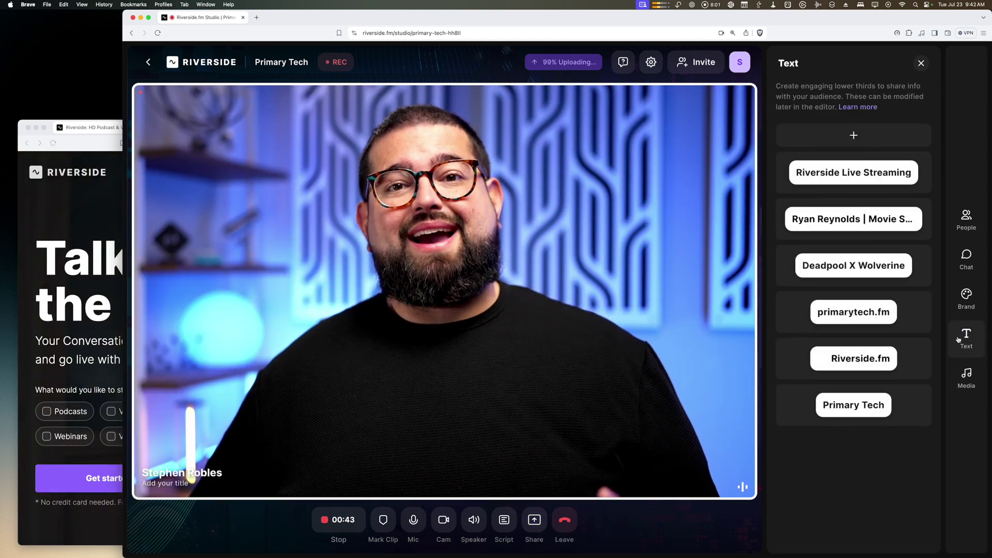
- Show the Riverside Live Streaming lower third for 5 seconds, then stop the recording
{"action": "mouse_move", "coordinate": [879, 325]}
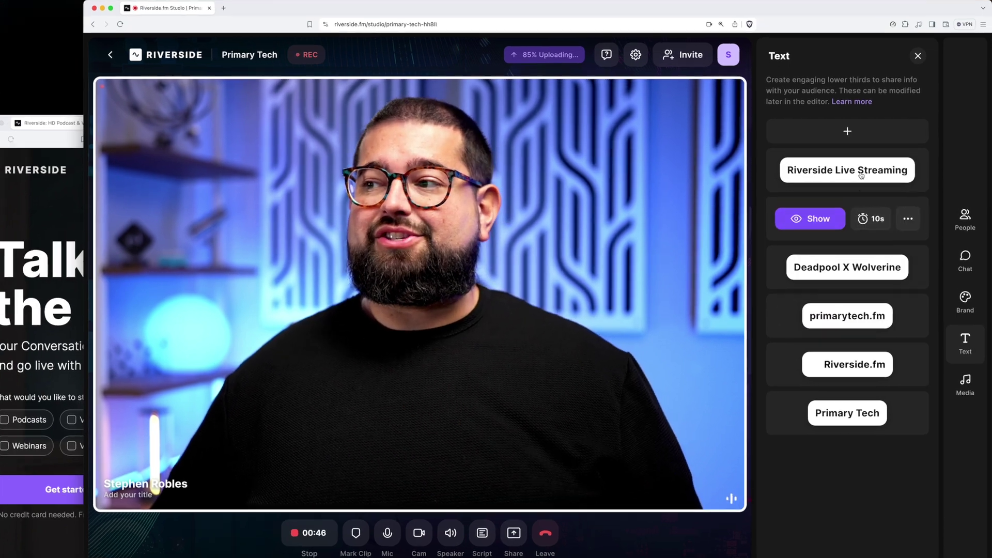
{"action": "mouse_move", "coordinate": [878, 176]}
{"action": "left_click", "coordinate": [761, 125]}
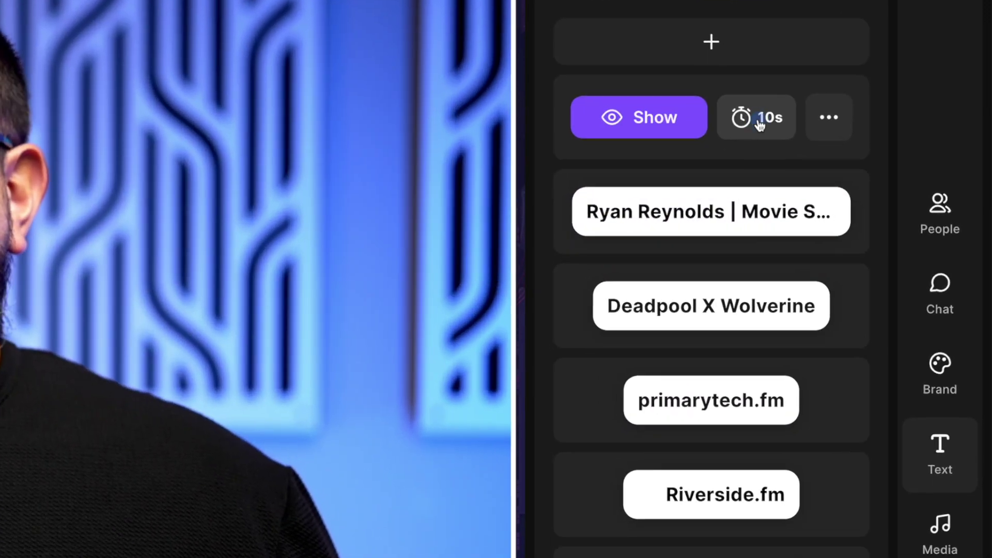
{"action": "left_click", "coordinate": [760, 125]}
{"action": "left_click", "coordinate": [761, 125]}
{"action": "left_click", "coordinate": [760, 125]}
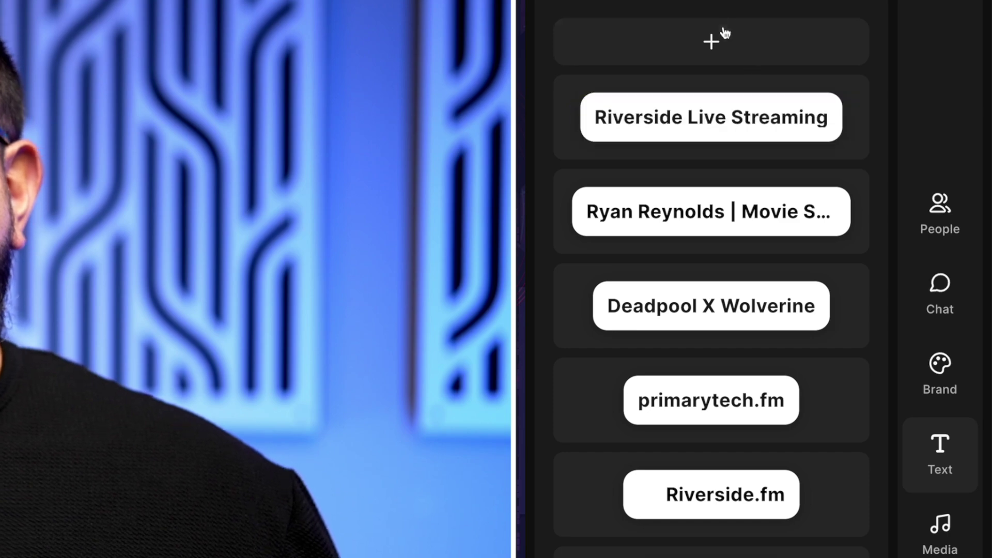
{"action": "left_click", "coordinate": [652, 123]}
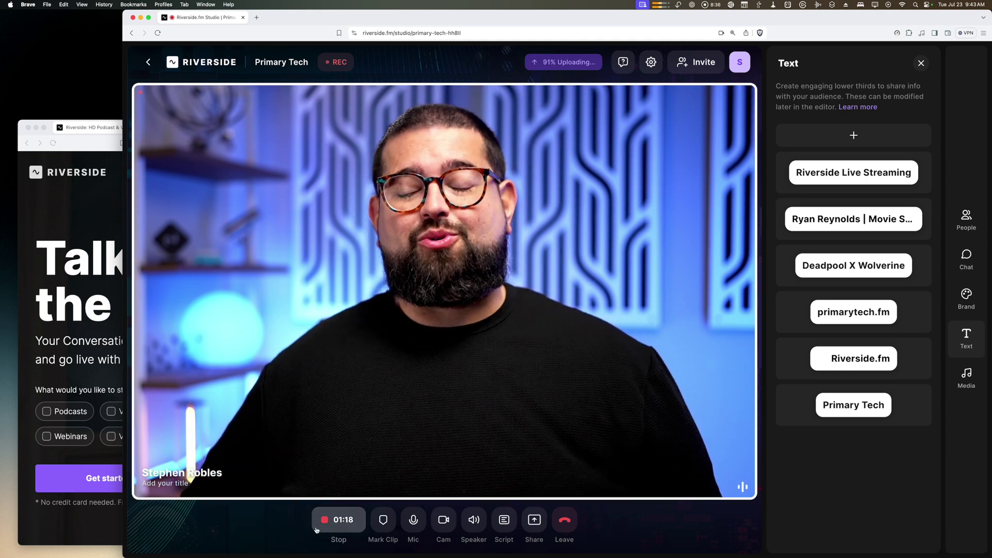
{"action": "left_click", "coordinate": [338, 520]}
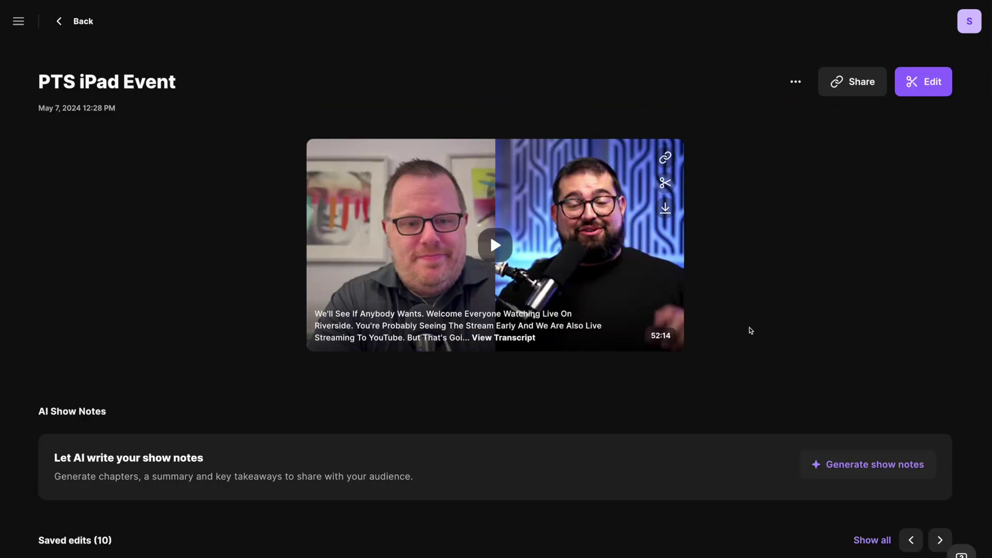
- Generate AI show notes for the PTS iPad Event and dismiss the editing tip
{"action": "scroll", "coordinate": [844, 308], "scroll_direction": "down", "scroll_amount": 3}
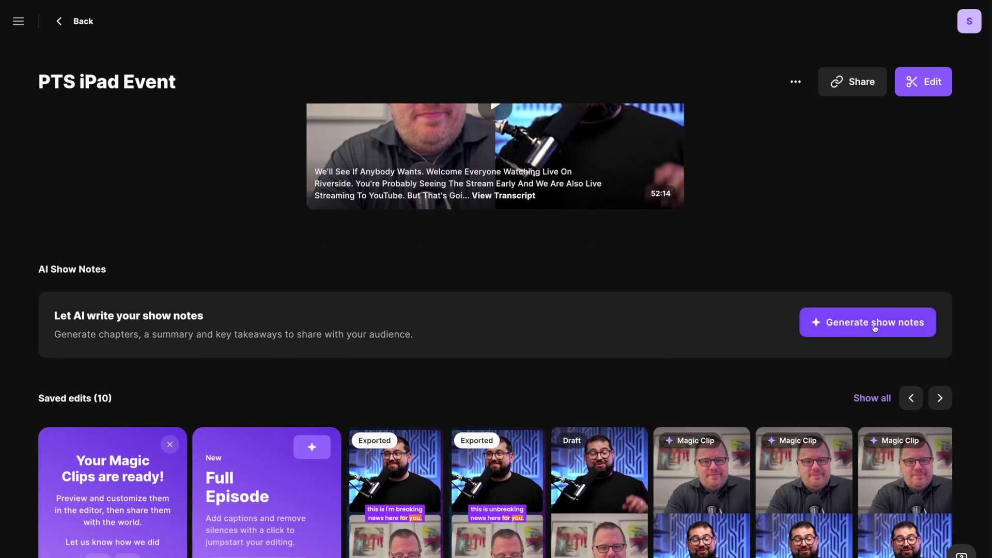
{"action": "left_click", "coordinate": [874, 327]}
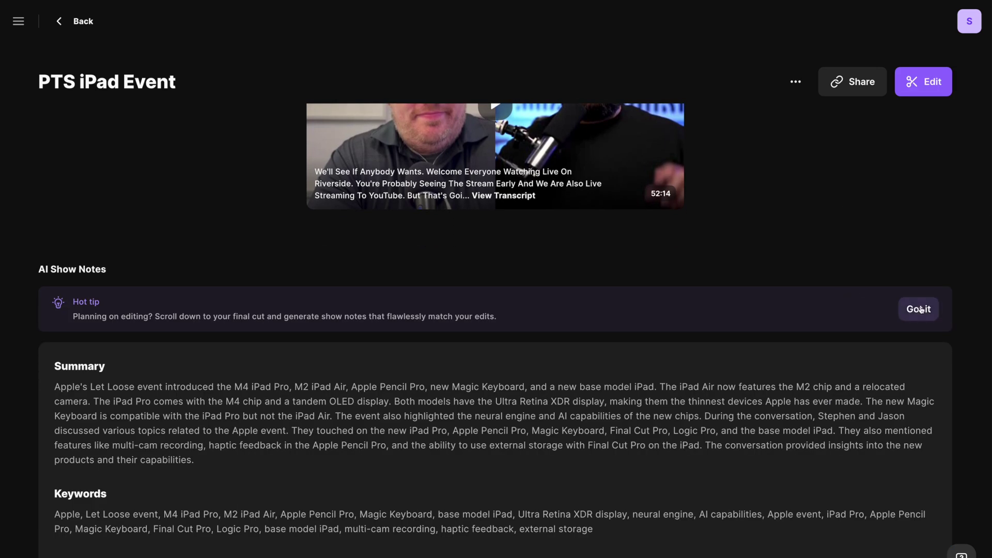
{"action": "left_click", "coordinate": [919, 309]}
{"action": "key", "text": "ctrl+super+f"}
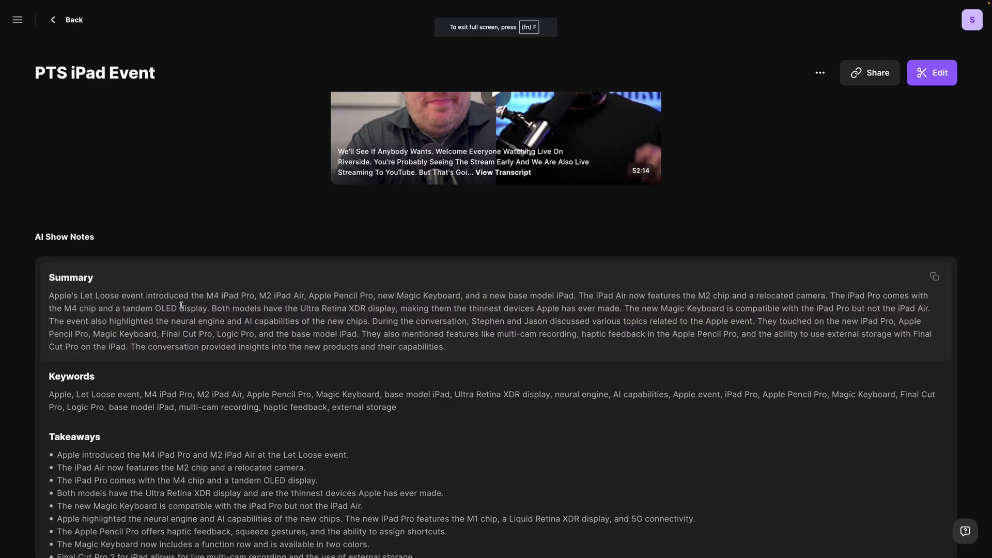
- Review the generated Takeaways, selecting their final lines
{"action": "scroll", "coordinate": [207, 465], "scroll_direction": "down", "scroll_amount": 5}
{"action": "scroll", "coordinate": [470, 396], "scroll_direction": "down", "scroll_amount": 2}
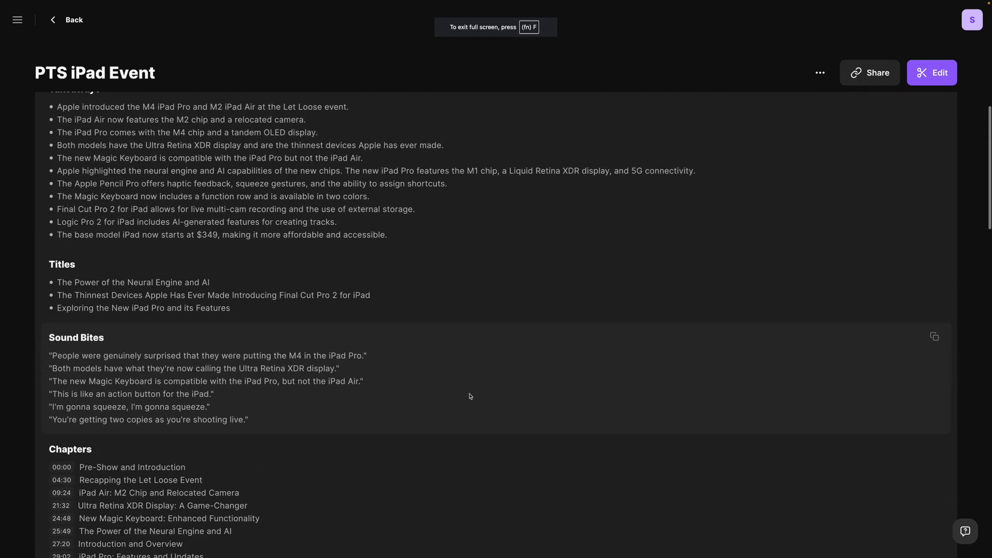
{"action": "scroll", "coordinate": [314, 407], "scroll_direction": "down", "scroll_amount": 2}
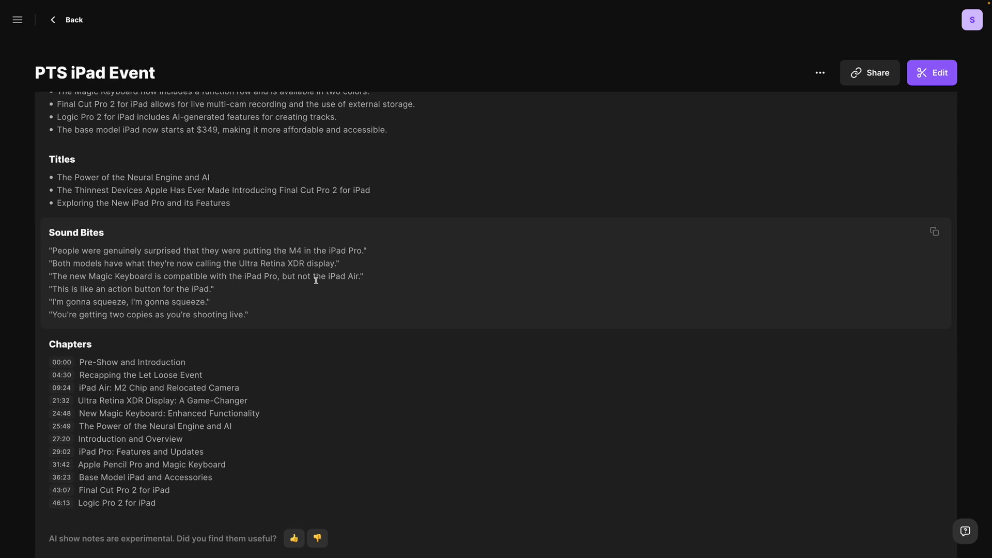
{"action": "scroll", "coordinate": [316, 281], "scroll_direction": "up", "scroll_amount": 8}
{"action": "scroll", "coordinate": [315, 281], "scroll_direction": "down", "scroll_amount": 3}
{"action": "left_click_drag", "start_coordinate": [393, 367], "coordinate": [58, 241]}
{"action": "left_click", "coordinate": [119, 261]}
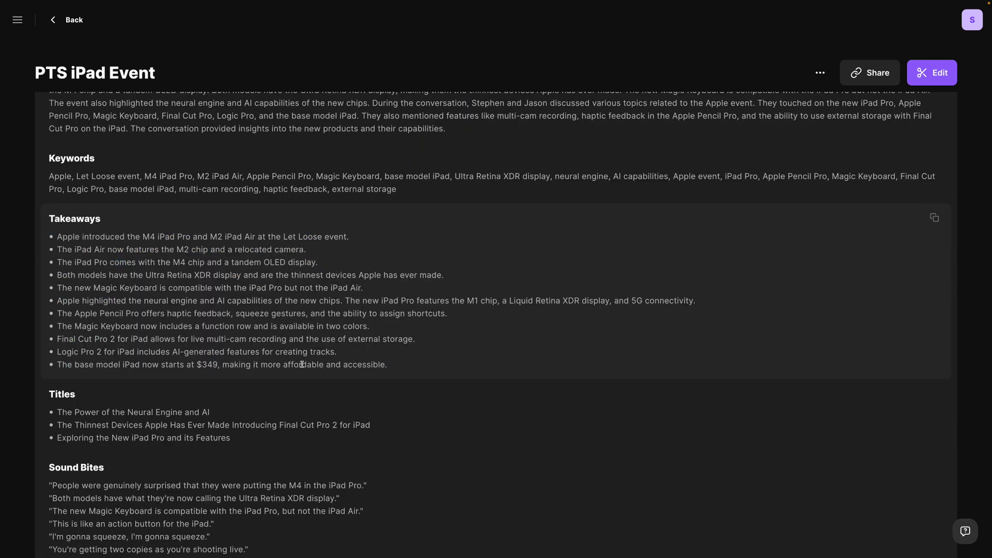
{"action": "left_click_drag", "start_coordinate": [365, 367], "coordinate": [302, 348]}
{"action": "left_click", "coordinate": [302, 348]}
- Look through the six Sound Bites quotes and the Chapters list
{"action": "scroll", "coordinate": [428, 368], "scroll_direction": "down", "scroll_amount": 4}
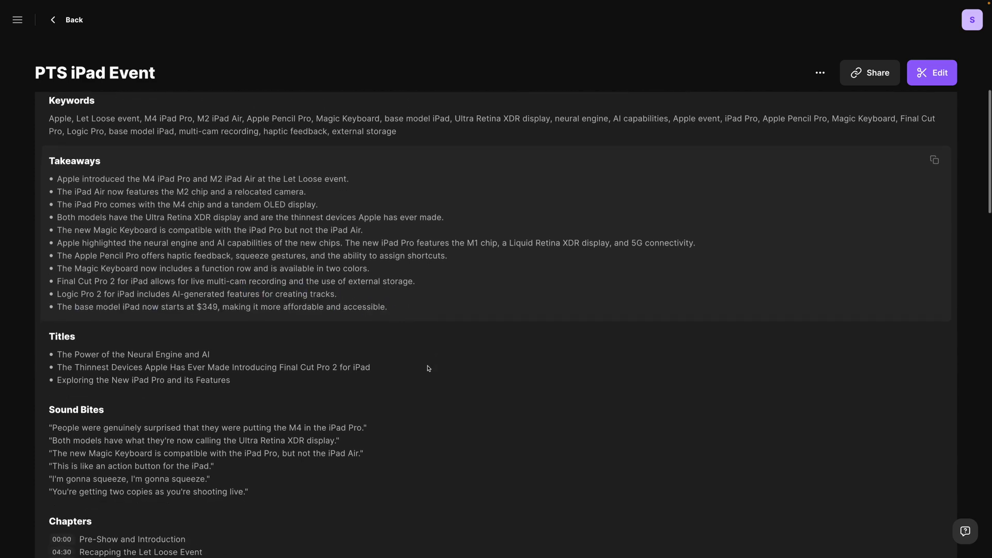
{"action": "left_click_drag", "start_coordinate": [238, 337], "coordinate": [74, 312]}
{"action": "left_click_drag", "start_coordinate": [48, 387], "coordinate": [273, 445]}
{"action": "left_click", "coordinate": [273, 449]}
{"action": "scroll", "coordinate": [372, 472], "scroll_direction": "down", "scroll_amount": 7}
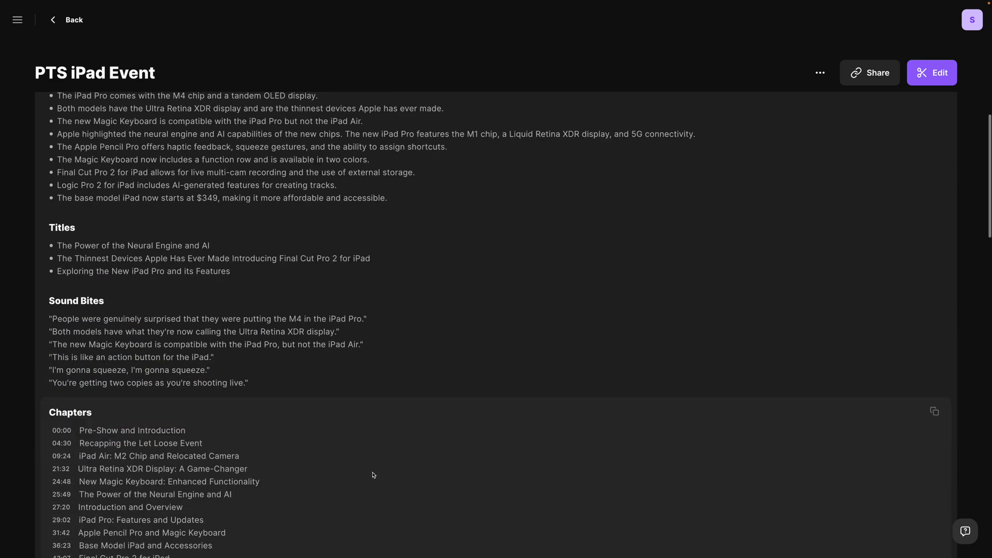
{"action": "left_click_drag", "start_coordinate": [50, 328], "coordinate": [204, 470]}
{"action": "left_click", "coordinate": [204, 471]}
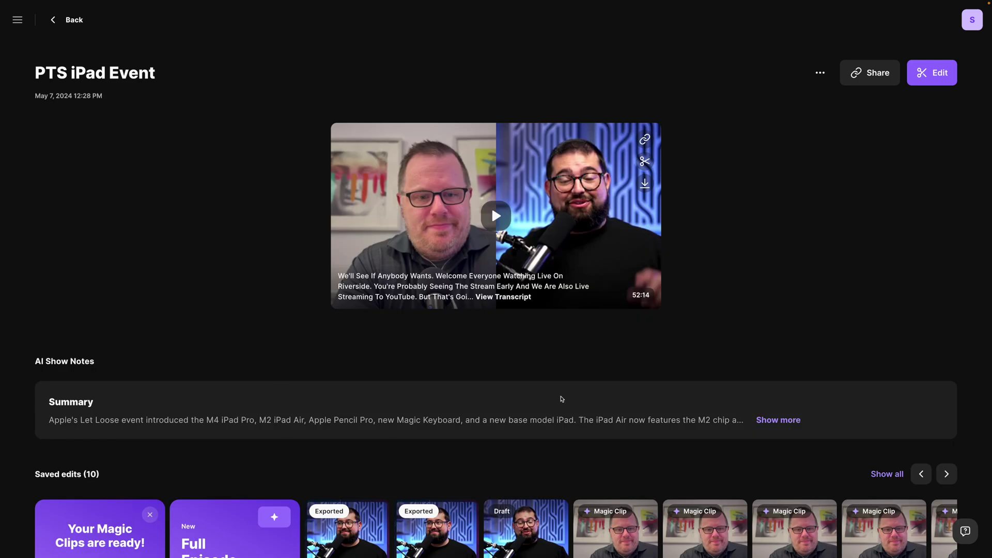
- Download the transcript as pts-ipad-event.txt and view it in TextEdit
{"action": "scroll", "coordinate": [585, 405], "scroll_direction": "down", "scroll_amount": 20}
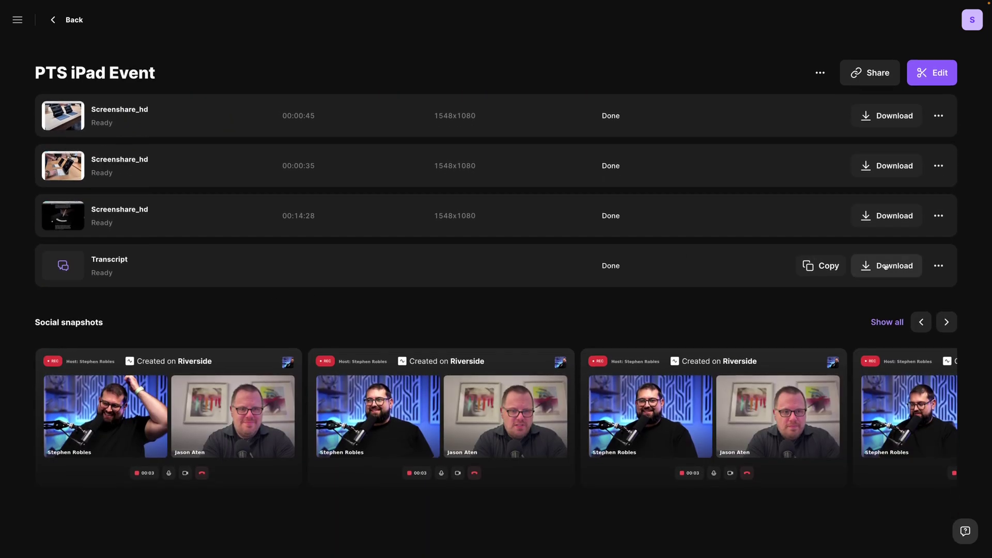
{"action": "left_click", "coordinate": [887, 265]}
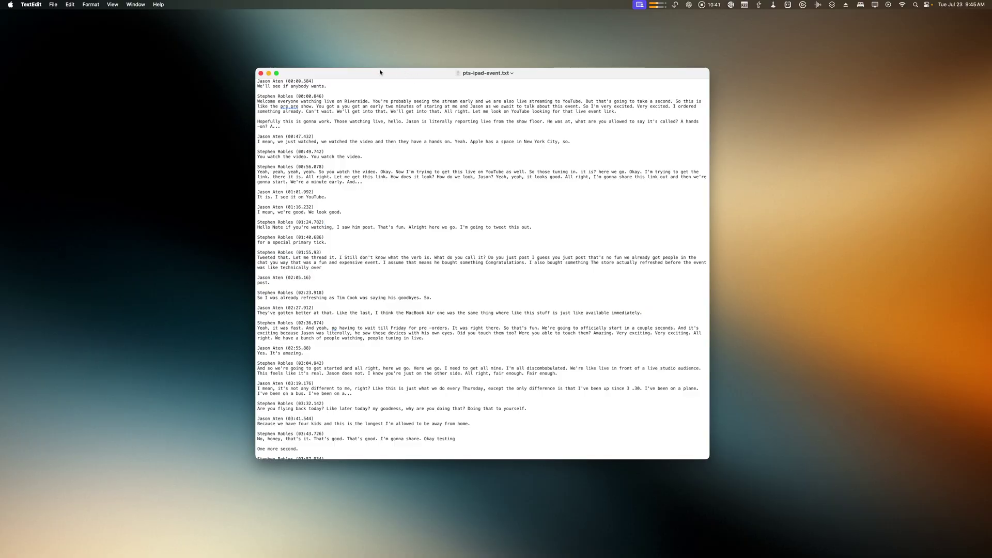
{"action": "left_click_drag", "start_coordinate": [380, 71], "coordinate": [635, 44]}
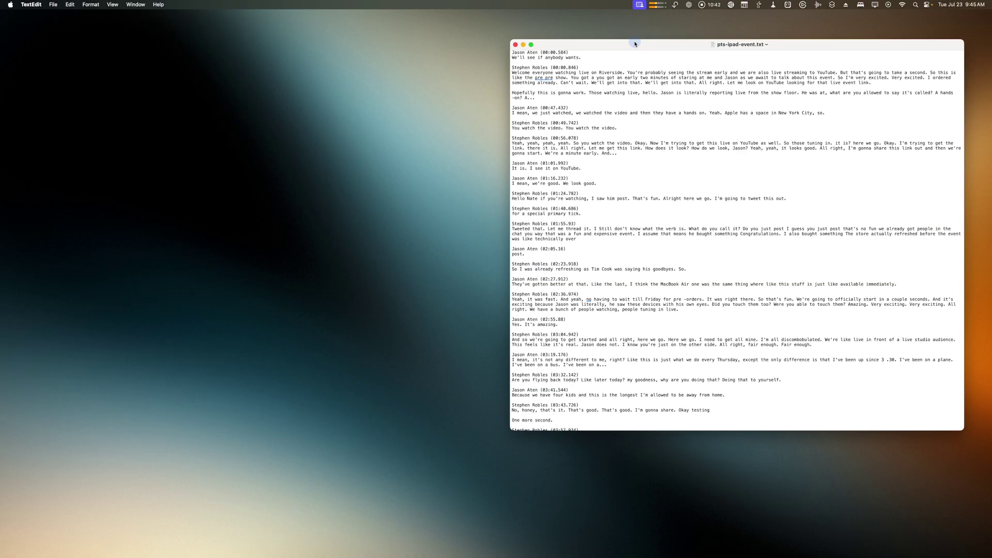
- In the ChatGPT app, send the podcast transcript with a 500-word iPad event blog post prompt
{"action": "left_click", "coordinate": [689, 5]}
{"action": "left_click", "coordinate": [714, 16]}
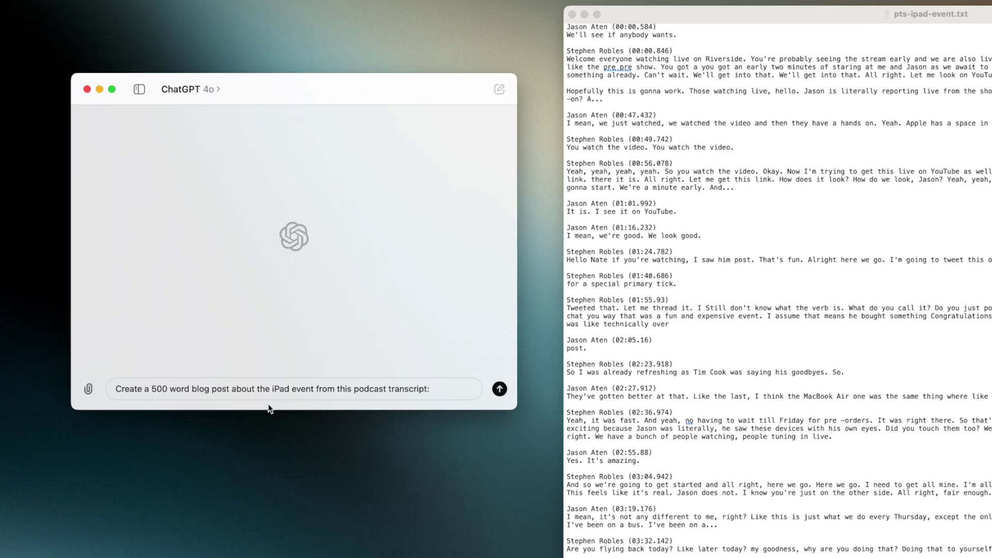
{"action": "left_click", "coordinate": [500, 389]}
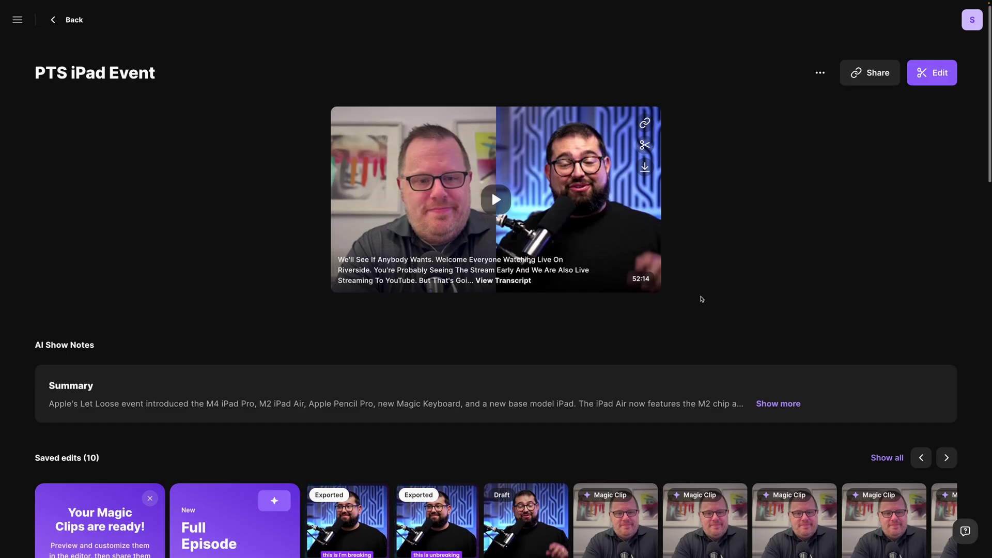
- Expand the saved edits into a full grid, then collapse them back to one row
{"action": "scroll", "coordinate": [701, 299], "scroll_direction": "down", "scroll_amount": 4}
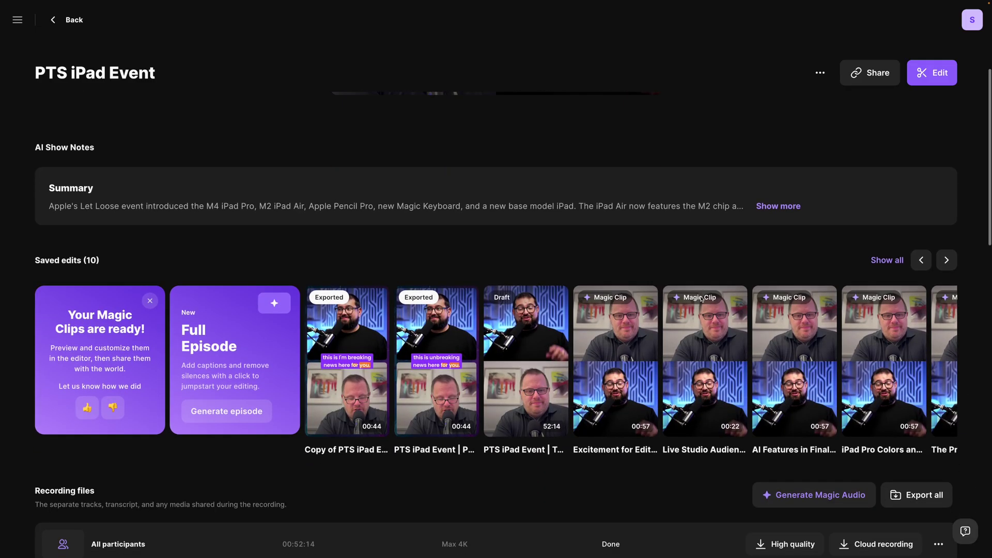
{"action": "scroll", "coordinate": [702, 299], "scroll_direction": "down", "scroll_amount": 1}
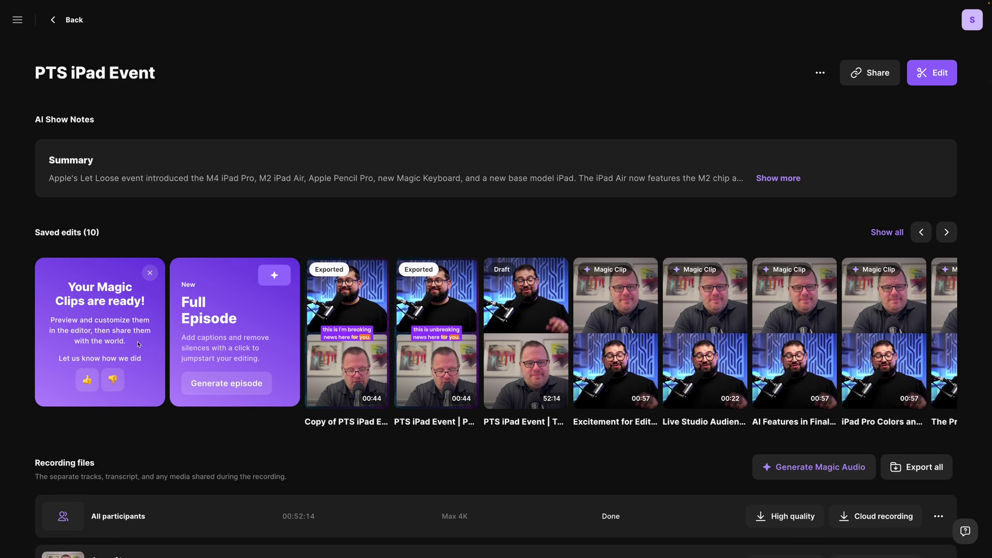
{"action": "scroll", "coordinate": [594, 334], "scroll_direction": "right", "scroll_amount": 2}
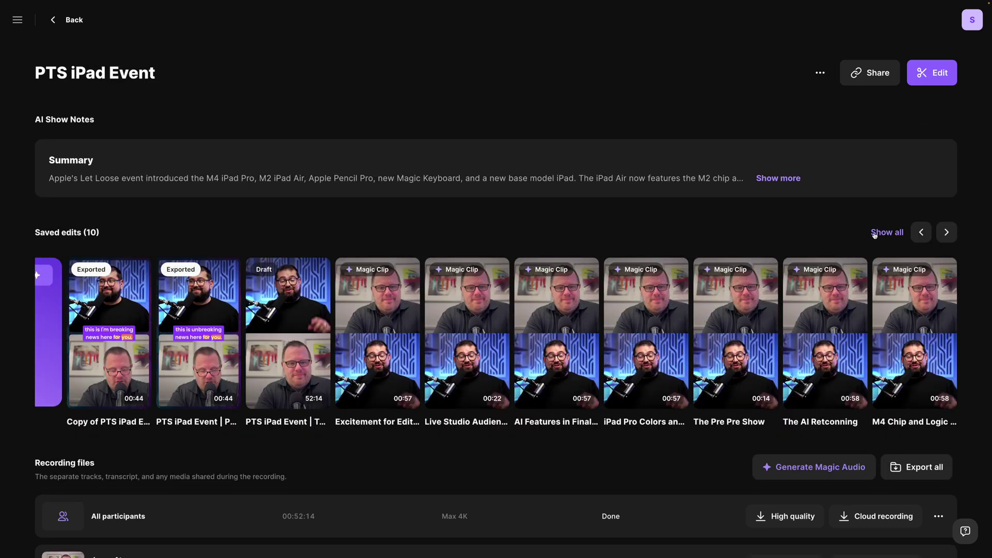
{"action": "left_click", "coordinate": [878, 231]}
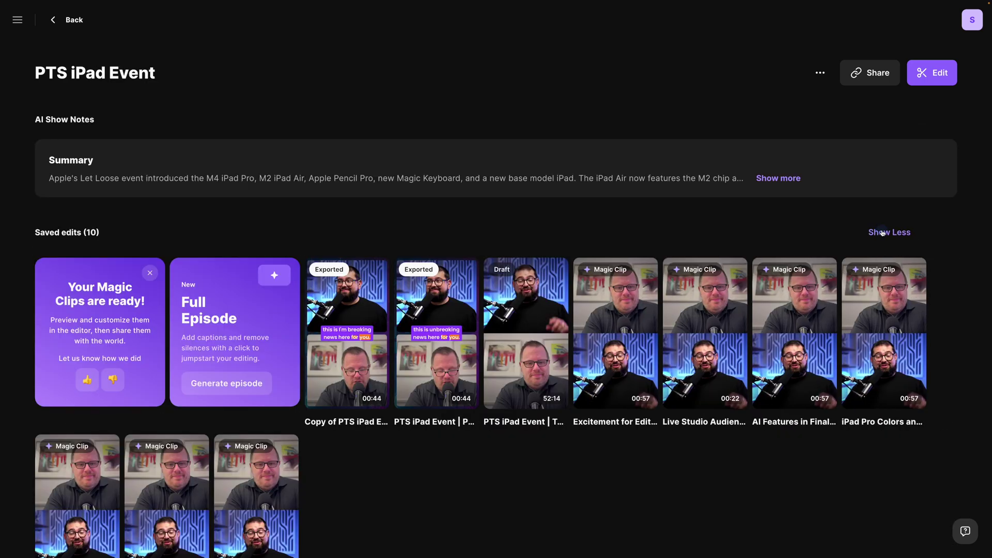
{"action": "scroll", "coordinate": [822, 325], "scroll_direction": "down", "scroll_amount": 2}
{"action": "scroll", "coordinate": [896, 225], "scroll_direction": "up", "scroll_amount": 2}
{"action": "left_click", "coordinate": [897, 222]}
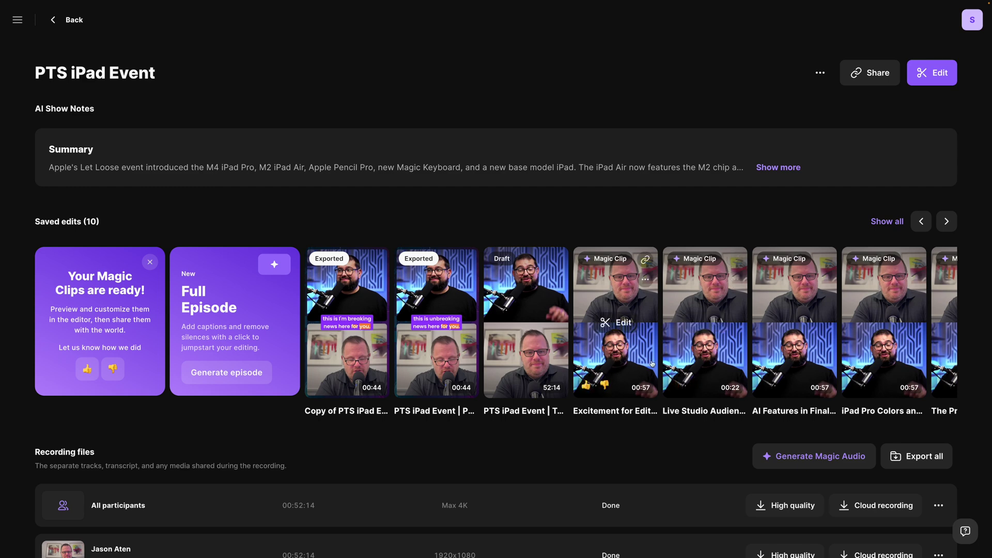
- Generate a 51:42 Full Episode edit with silences removed and captions added
{"action": "scroll", "coordinate": [653, 363], "scroll_direction": "up", "scroll_amount": 1}
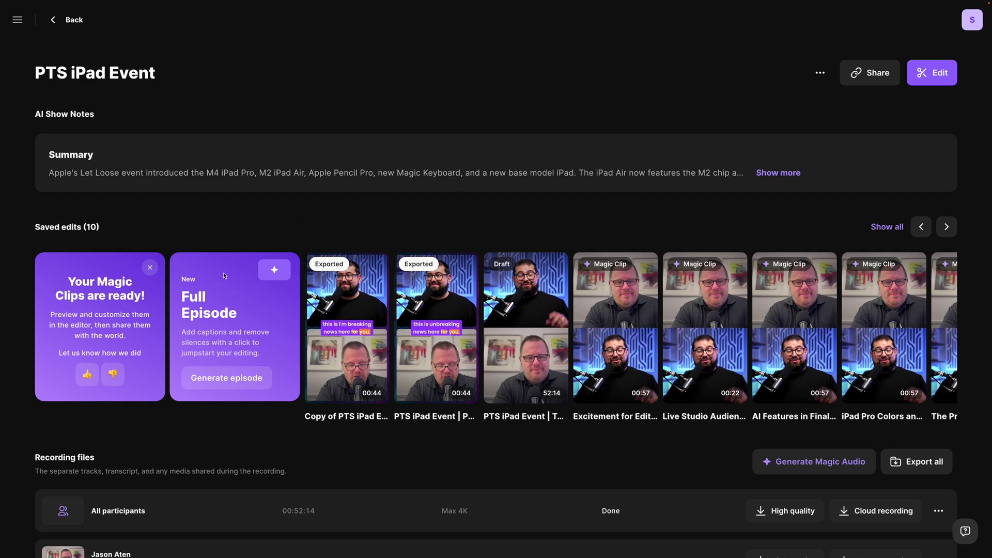
{"action": "left_click", "coordinate": [228, 384]}
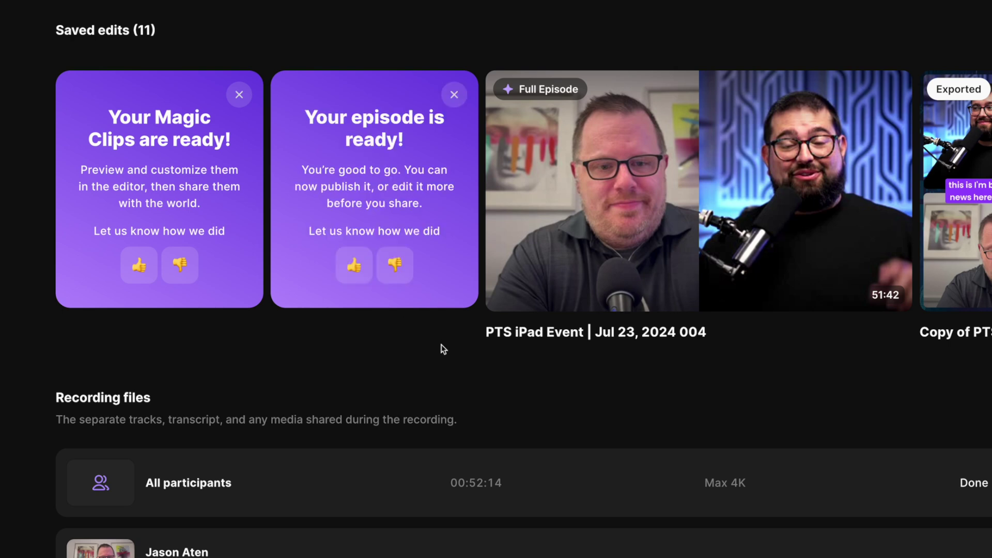
{"action": "mouse_move", "coordinate": [710, 194]}
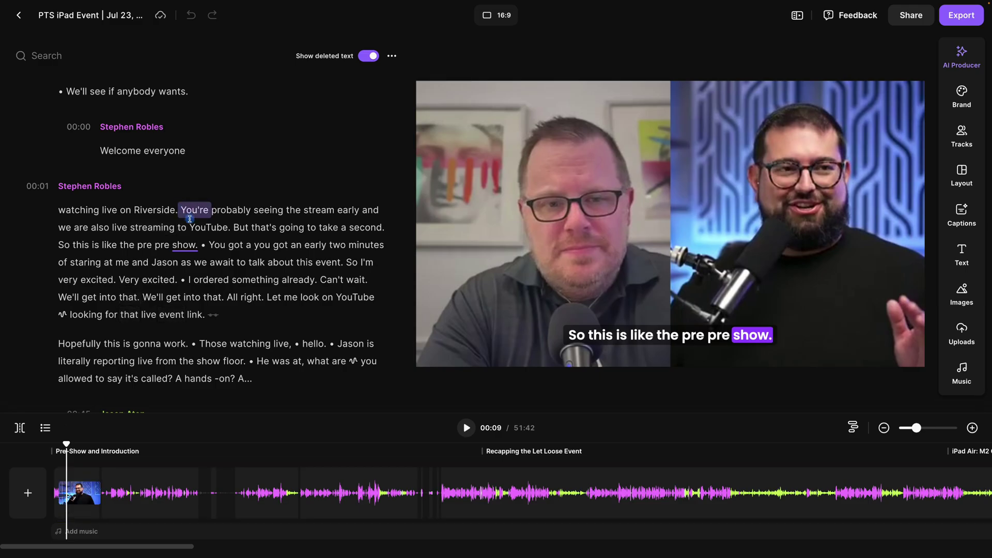
- Cut the intro passage from "You're" to "show" and move the host's track first
{"action": "left_click_drag", "start_coordinate": [182, 206], "coordinate": [209, 245]}
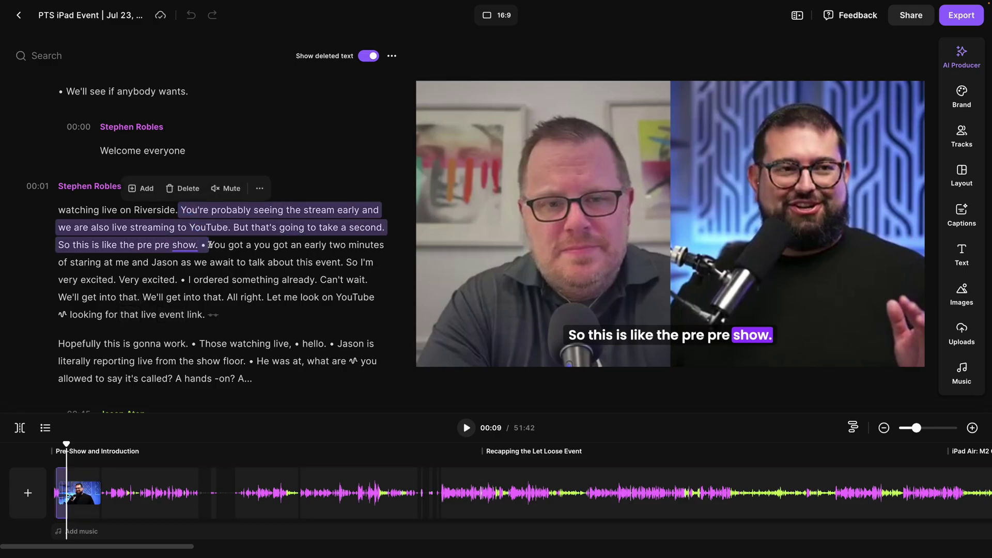
{"action": "left_click", "coordinate": [185, 189]}
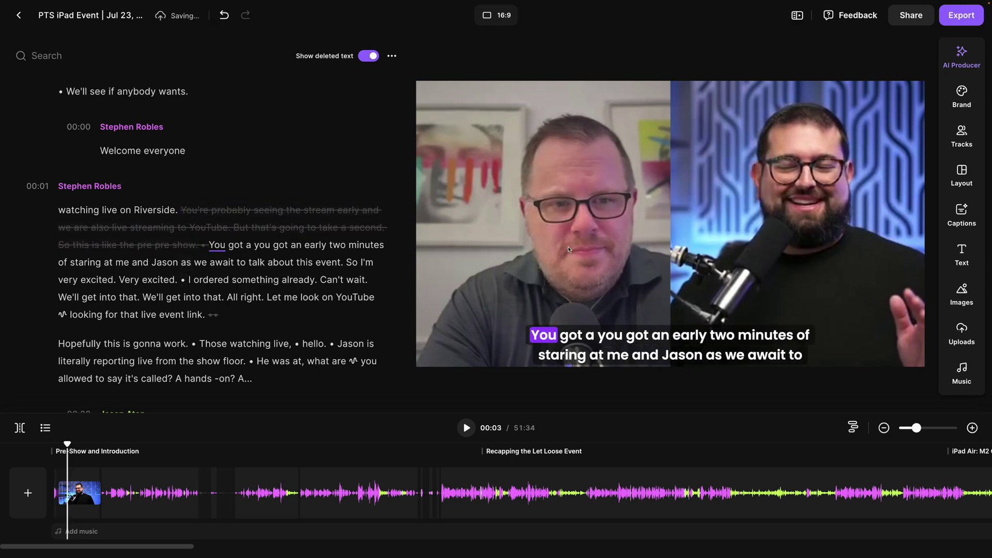
{"action": "left_click", "coordinate": [964, 132]}
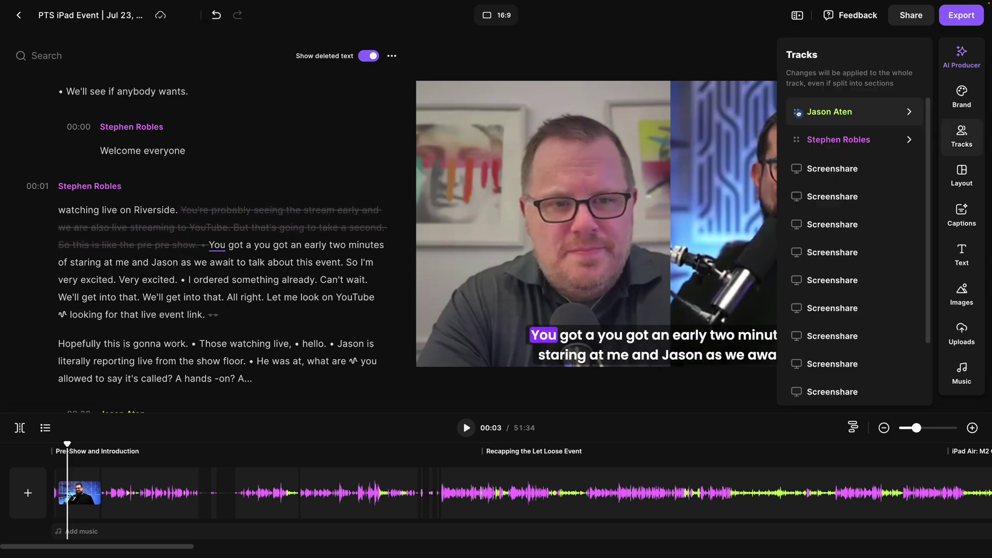
{"action": "left_click_drag", "start_coordinate": [799, 113], "coordinate": [798, 144]}
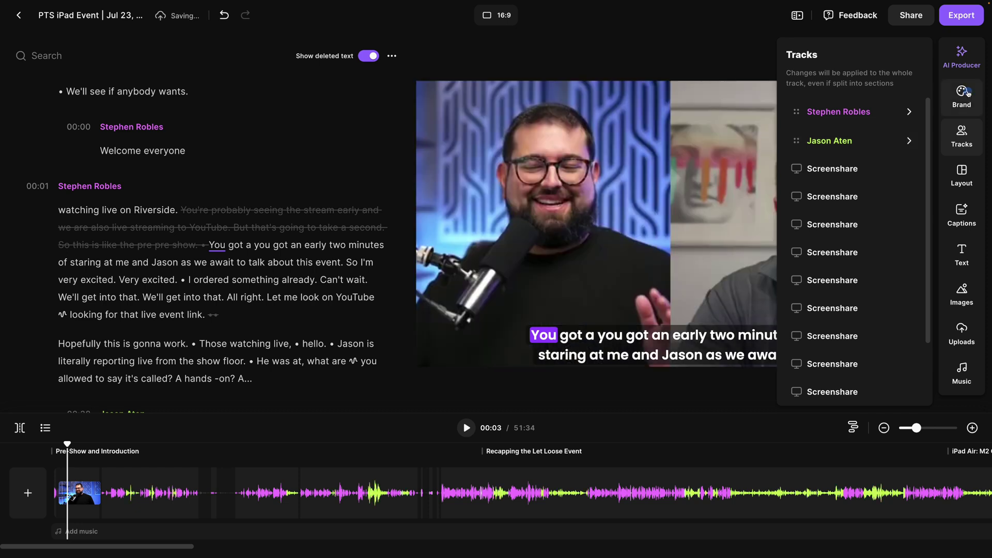
- Turn on Add spacing in Layout and show the Brand background image choices
{"action": "left_click", "coordinate": [962, 176]}
{"action": "left_click", "coordinate": [913, 176]}
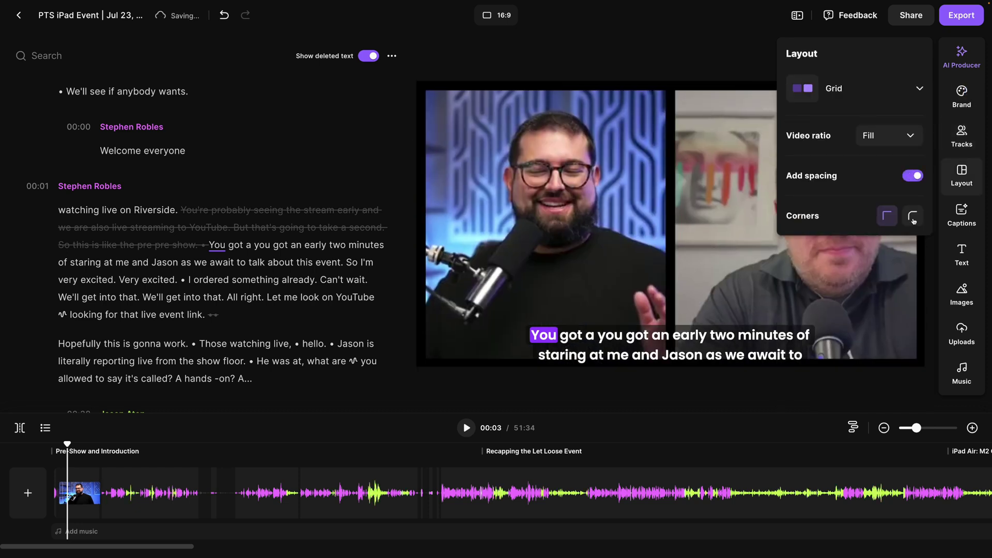
{"action": "left_click", "coordinate": [972, 104]}
{"action": "left_click", "coordinate": [905, 172]}
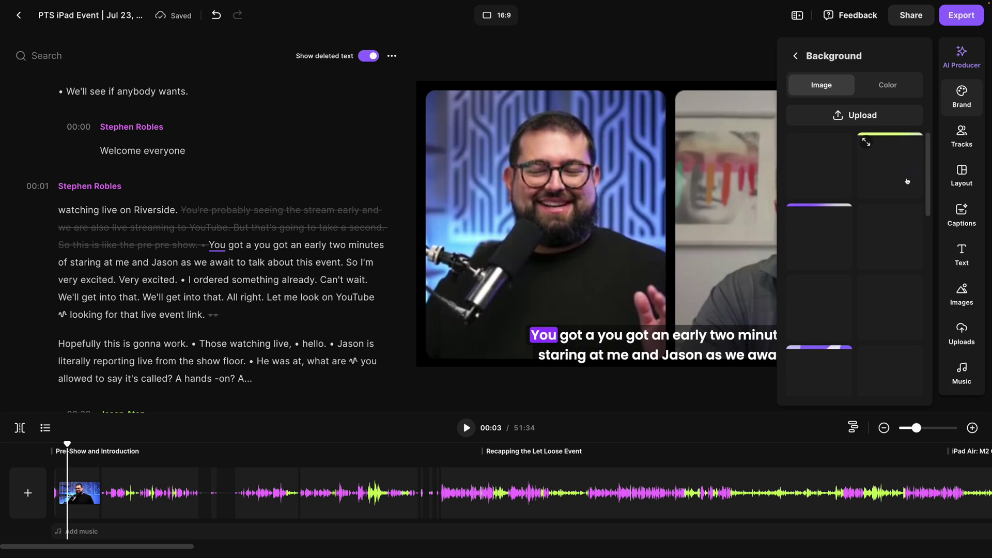
- Apply a patterned background and give the captions the Karaoke animation, previewing playback
{"action": "left_click", "coordinate": [798, 148]}
{"action": "left_click", "coordinate": [616, 343]}
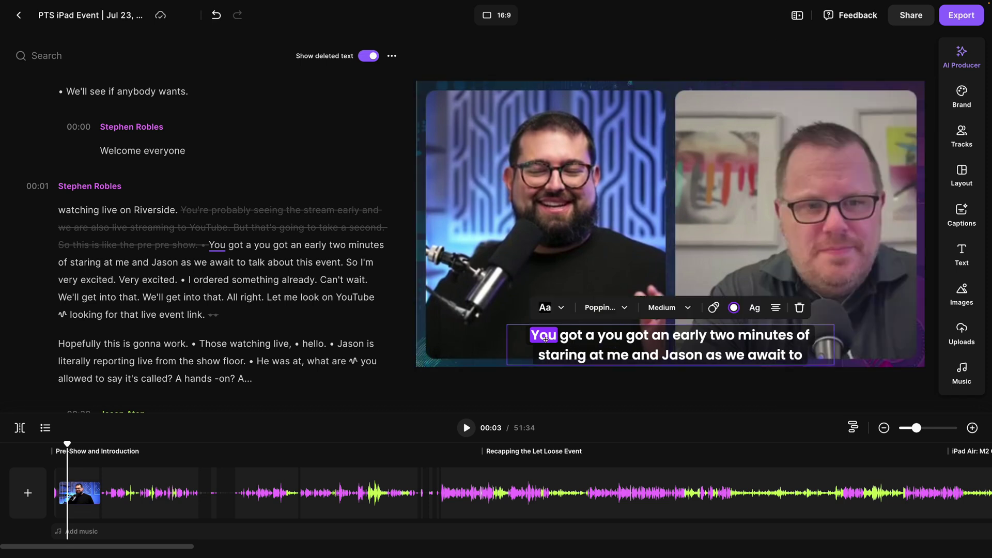
{"action": "left_click", "coordinate": [602, 309]}
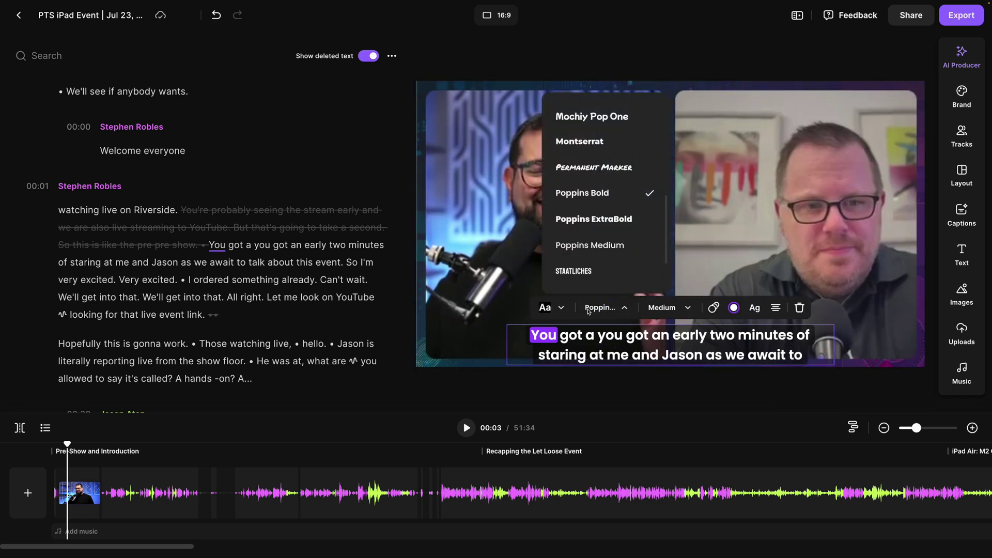
{"action": "left_click", "coordinate": [561, 308]}
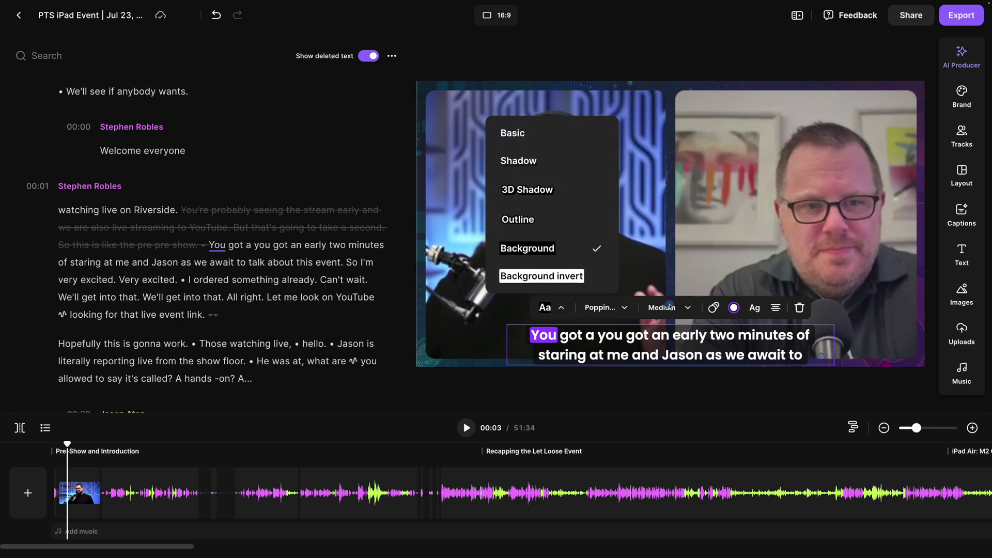
{"action": "left_click", "coordinate": [714, 307]}
{"action": "scroll", "coordinate": [711, 261], "scroll_direction": "down", "scroll_amount": 1}
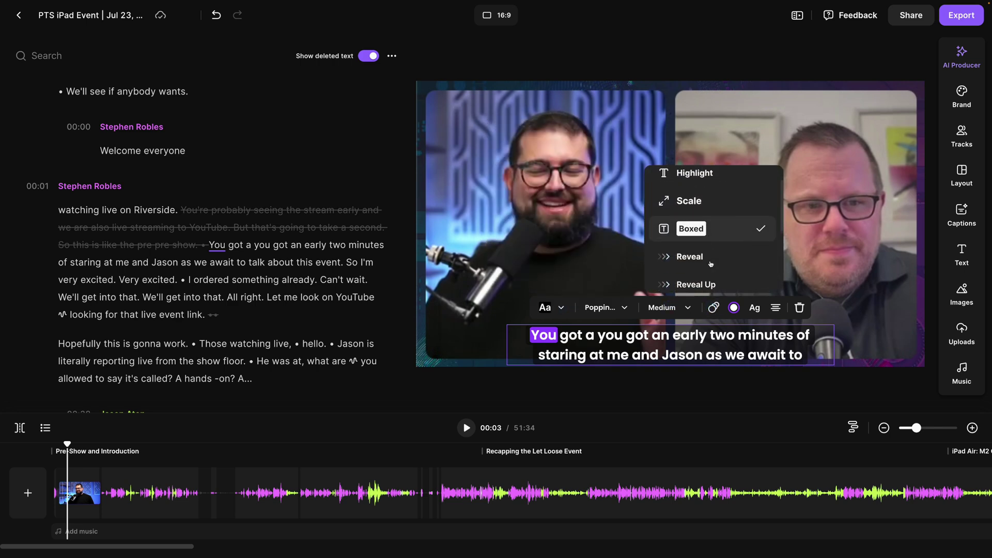
{"action": "scroll", "coordinate": [710, 261], "scroll_direction": "down", "scroll_amount": 5}
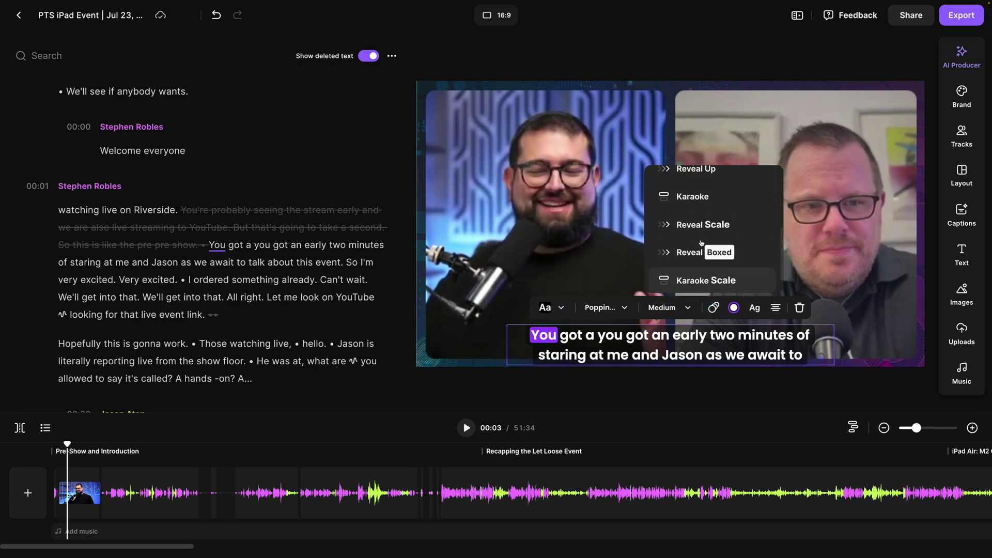
{"action": "left_click", "coordinate": [695, 198]}
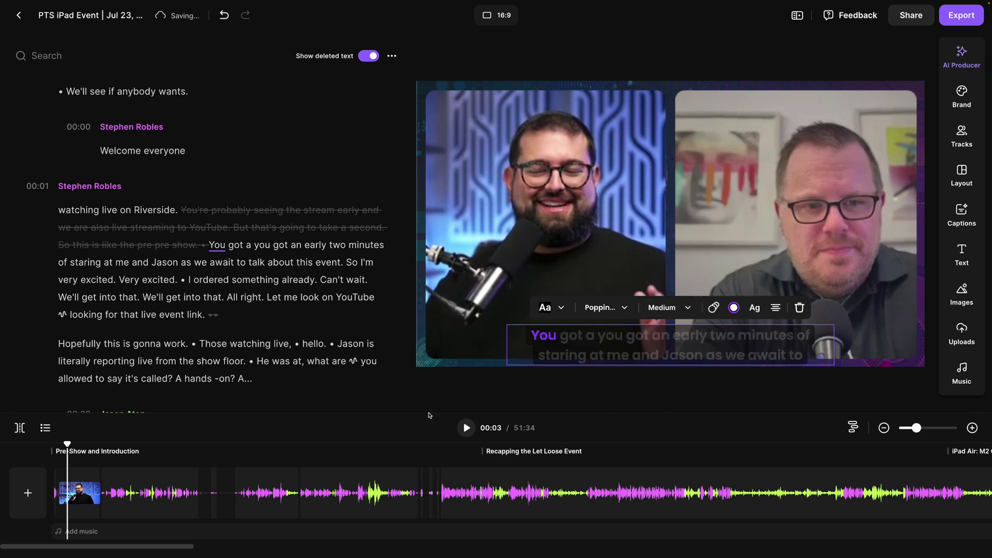
{"action": "left_click", "coordinate": [467, 428]}
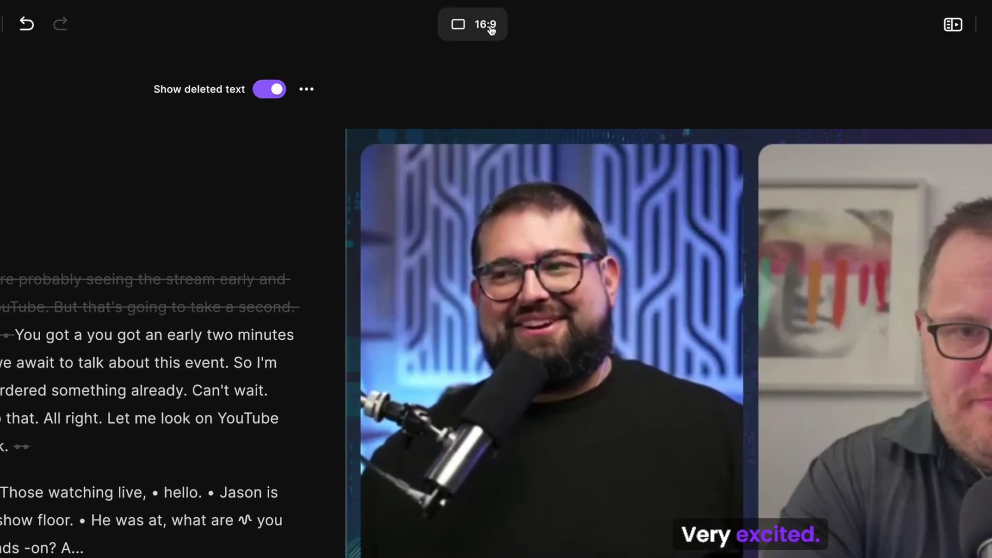
- Switch to 9:16 and keep only the passage from "That's wild." to "event."
{"action": "left_click", "coordinate": [491, 30]}
{"action": "left_click", "coordinate": [452, 137]}
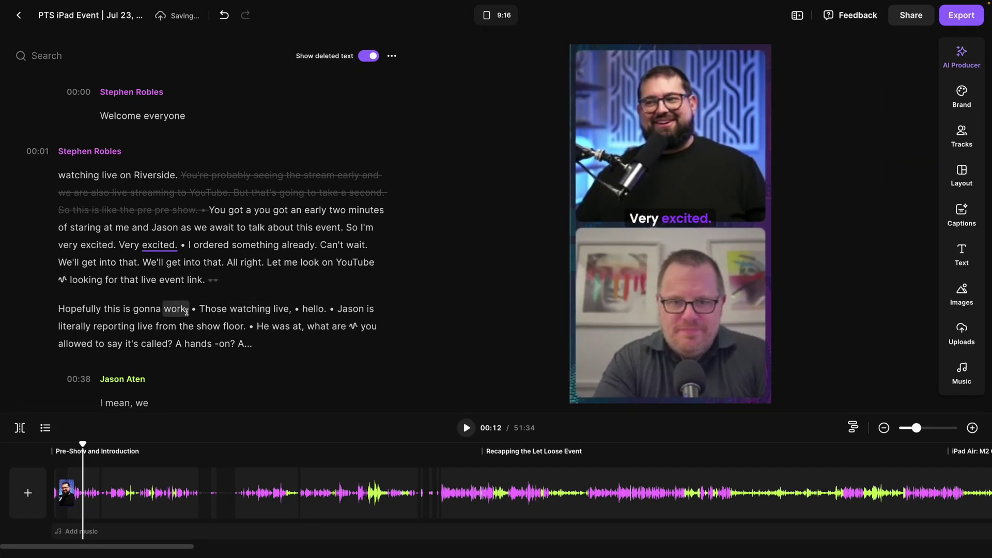
{"action": "scroll", "coordinate": [187, 311], "scroll_direction": "down", "scroll_amount": 15}
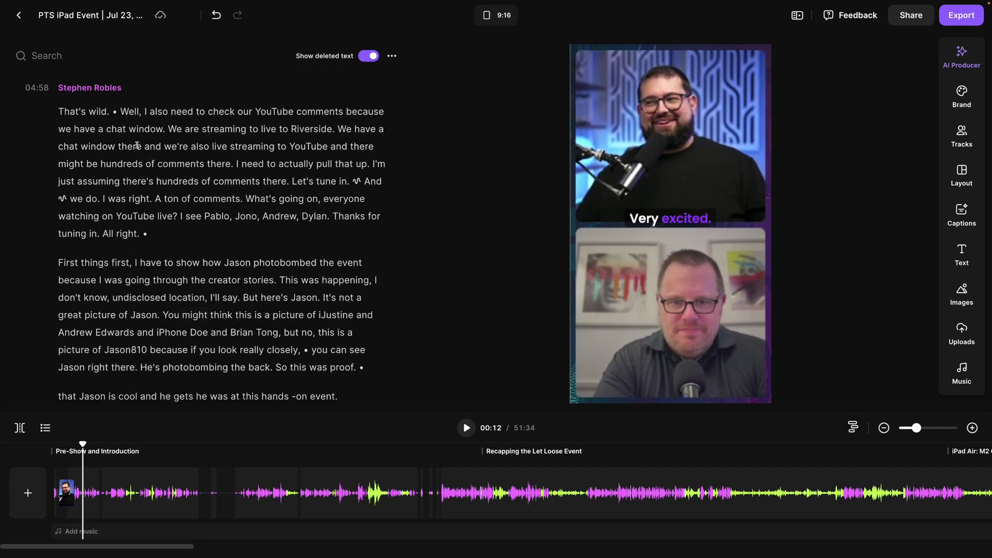
{"action": "left_click_drag", "start_coordinate": [81, 123], "coordinate": [335, 404]}
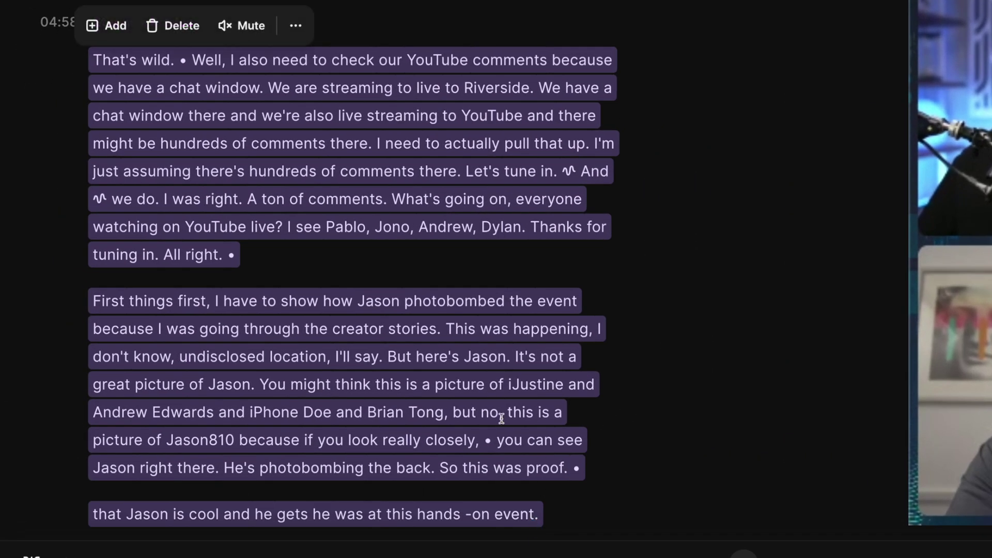
{"action": "left_click", "coordinate": [296, 27]}
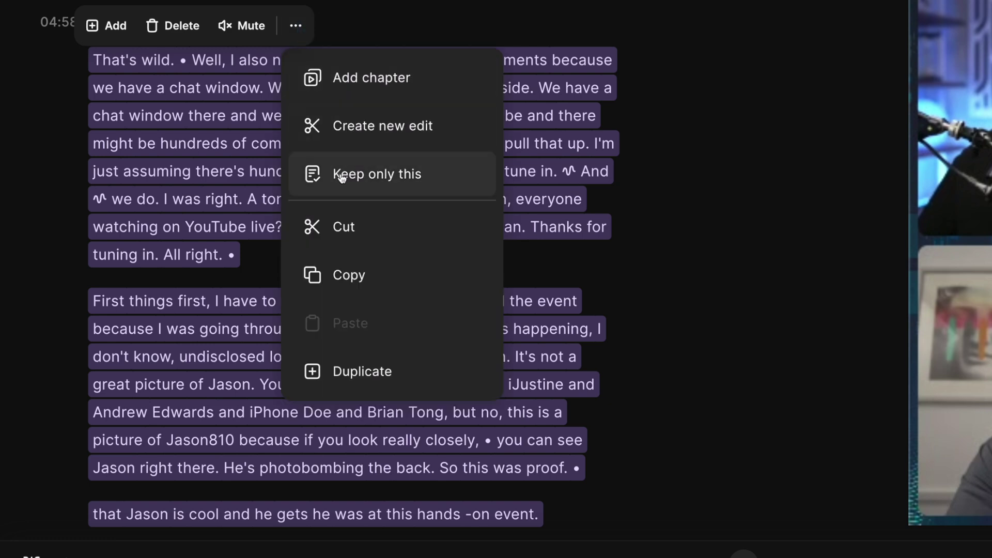
{"action": "left_click", "coordinate": [393, 175]}
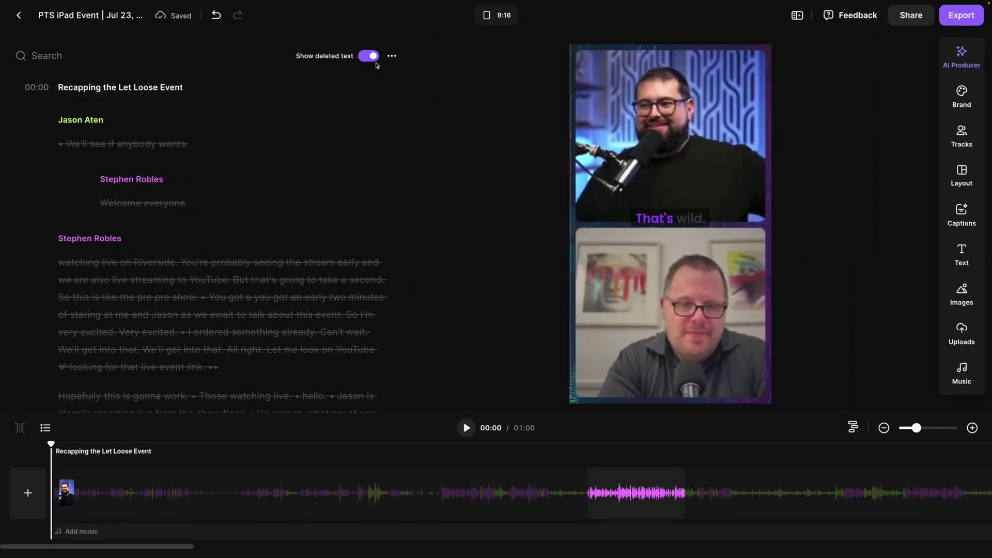
- Hide deleted text and apply AI Producer's Smooth speech to strip filler words and sounds
{"action": "left_click", "coordinate": [369, 56]}
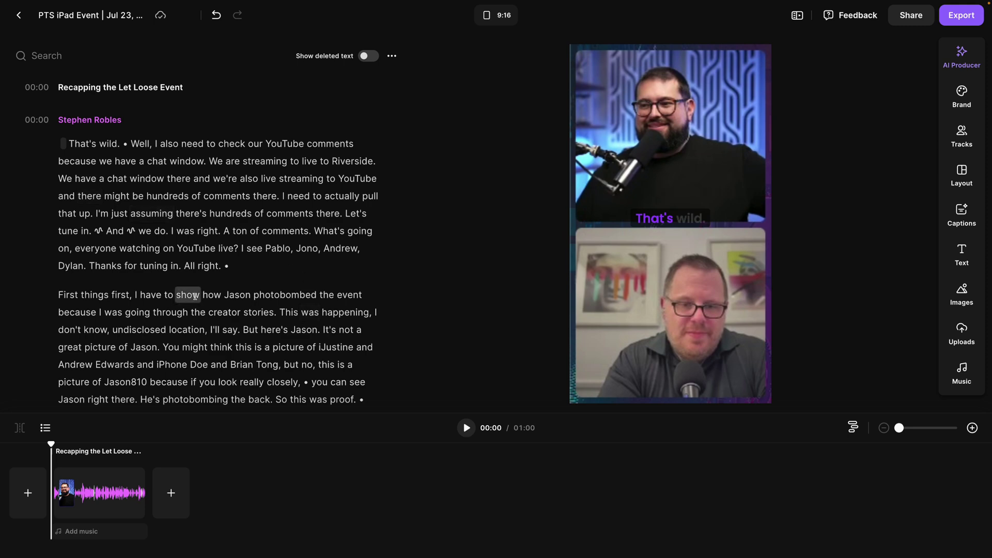
{"action": "left_click", "coordinate": [962, 63]}
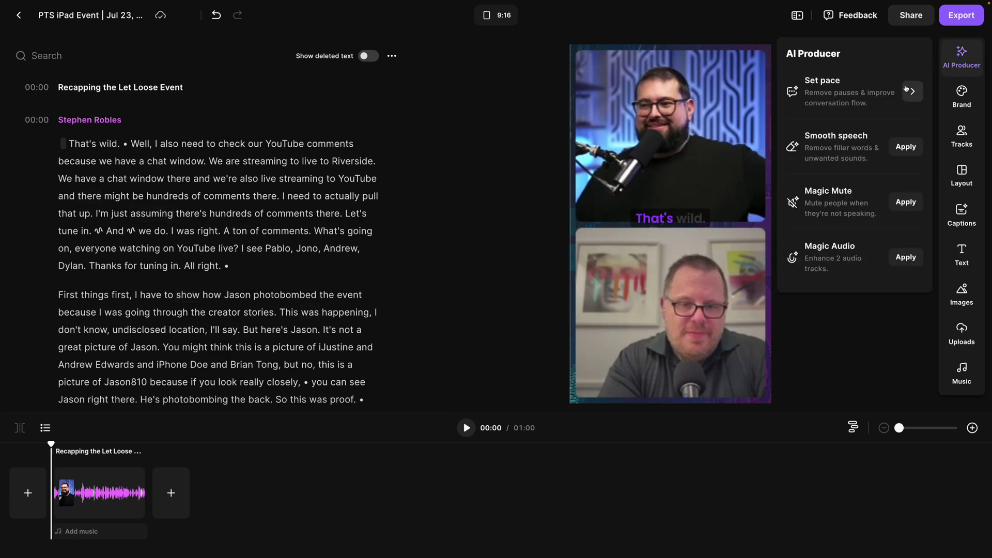
{"action": "left_click", "coordinate": [909, 89]}
{"action": "left_click", "coordinate": [792, 54]}
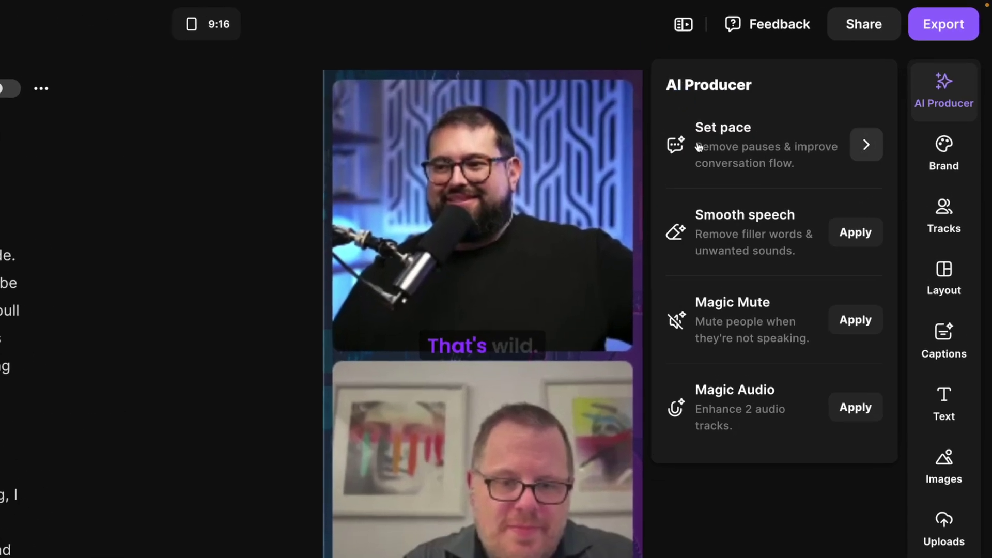
{"action": "left_click", "coordinate": [855, 236]}
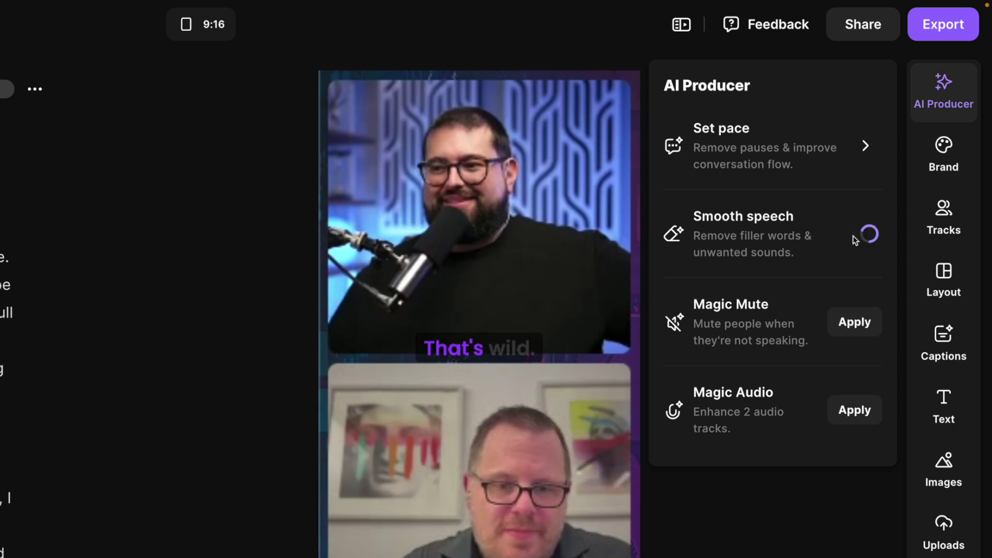
{"action": "left_click", "coordinate": [548, 391]}
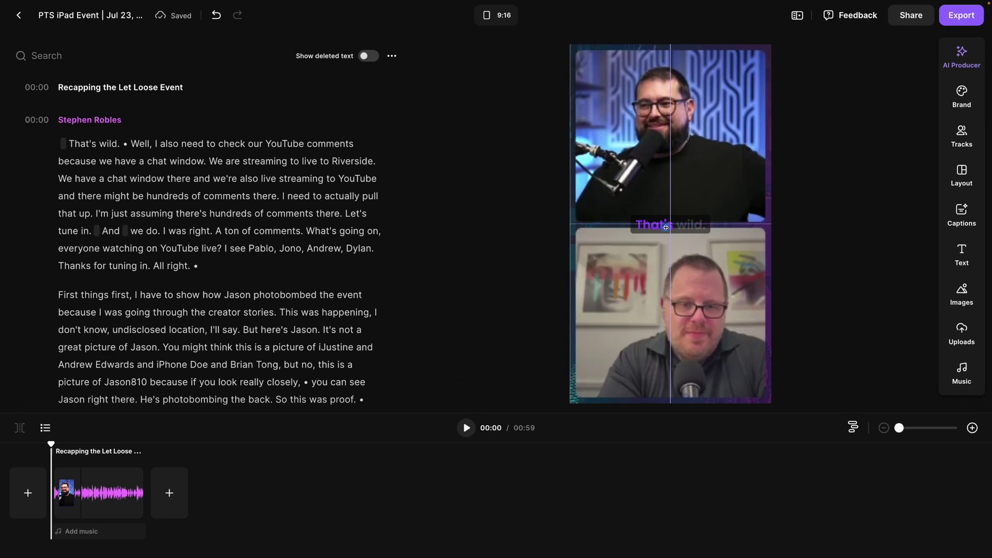
- Select the "That's wild." caption and export the 9:16 vertical clip
{"action": "left_click", "coordinate": [467, 348]}
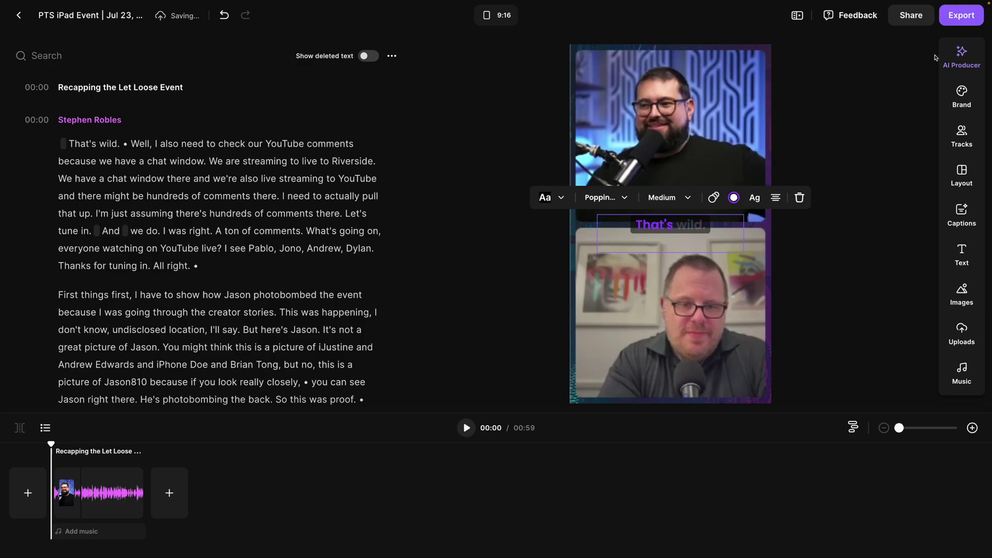
{"action": "left_click", "coordinate": [959, 20]}
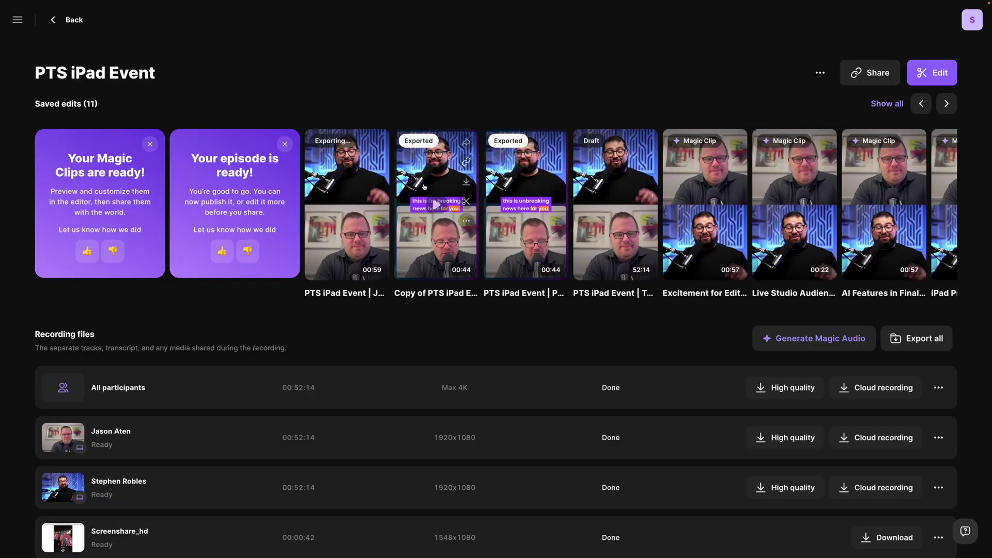
{"action": "mouse_move", "coordinate": [614, 161]}
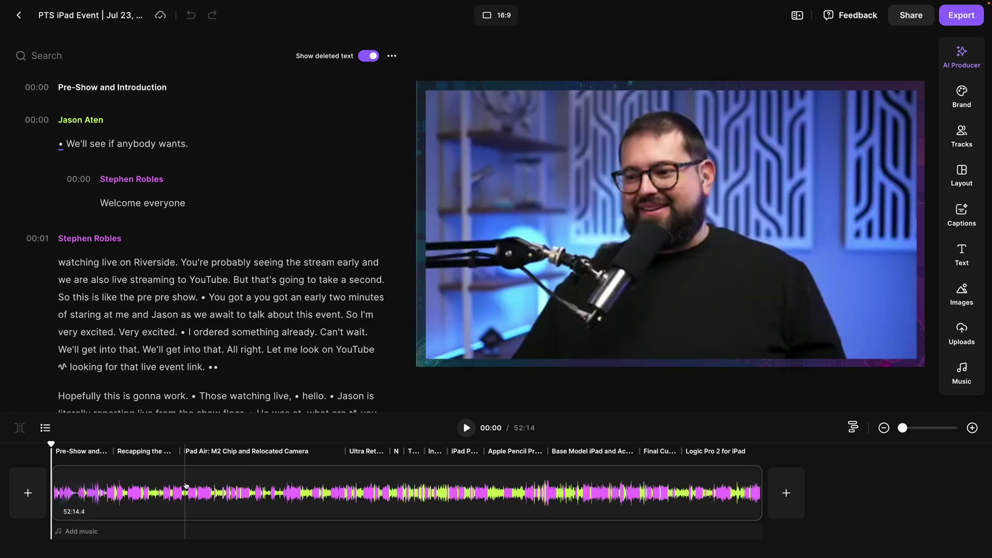
- Split the recording at 09:24 and delete everything before it
{"action": "left_click", "coordinate": [180, 486]}
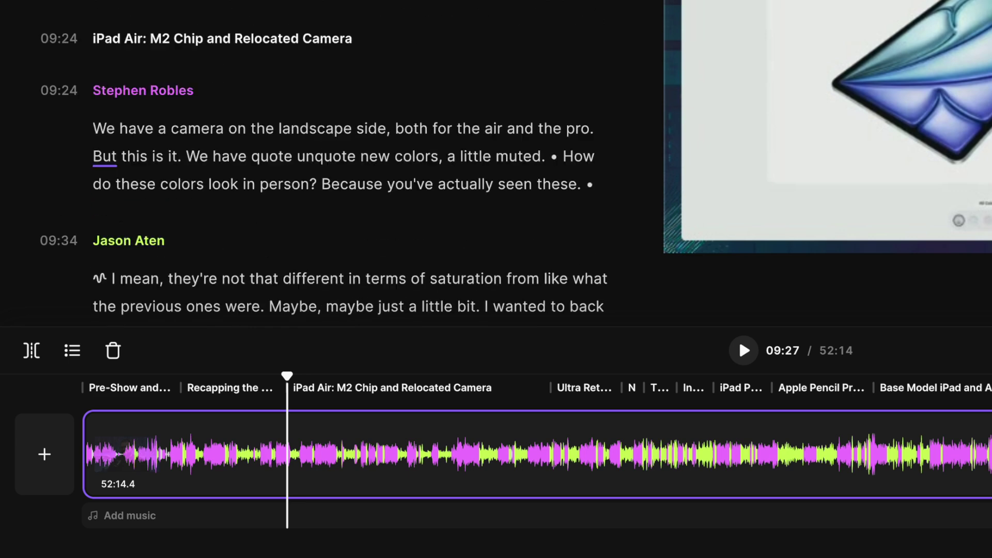
{"action": "scroll", "coordinate": [652, 374], "scroll_direction": "up", "scroll_amount": 5}
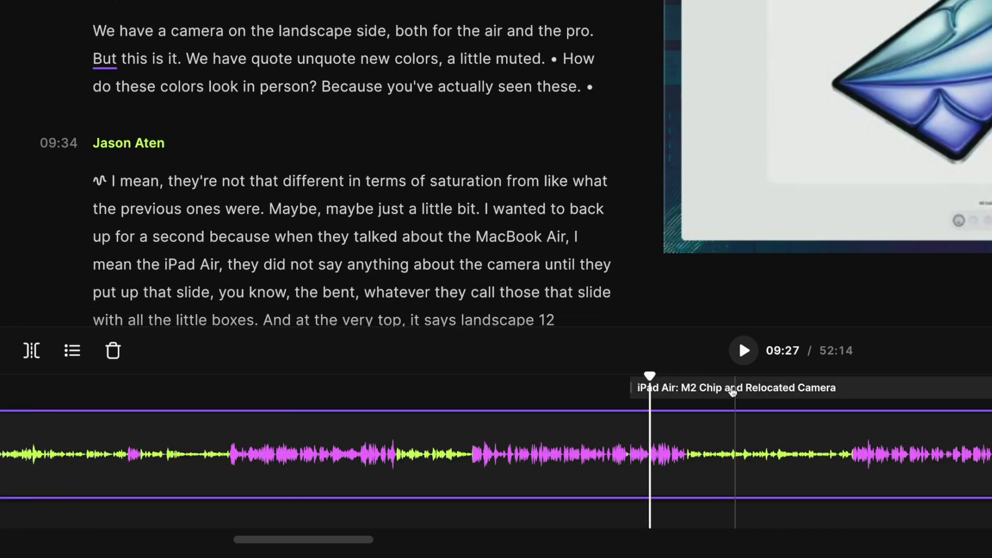
{"action": "left_click_drag", "start_coordinate": [651, 375], "coordinate": [631, 375]}
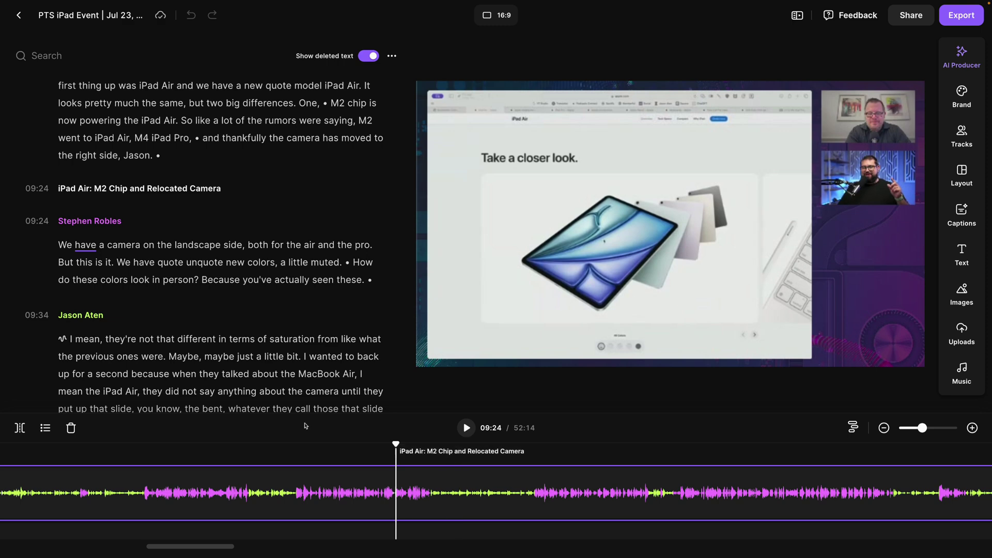
{"action": "left_click", "coordinate": [20, 428]}
{"action": "left_click", "coordinate": [295, 513]}
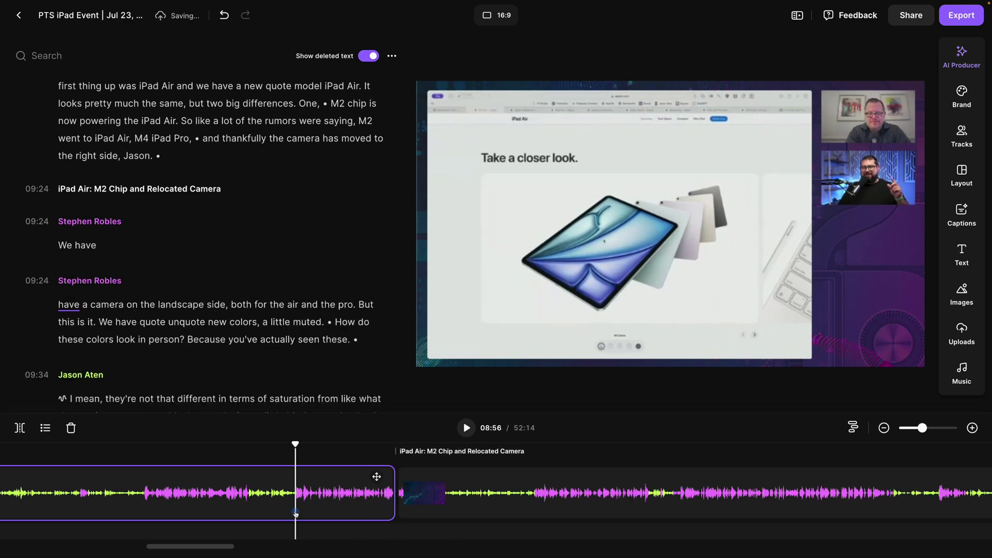
{"action": "left_click", "coordinate": [71, 428]}
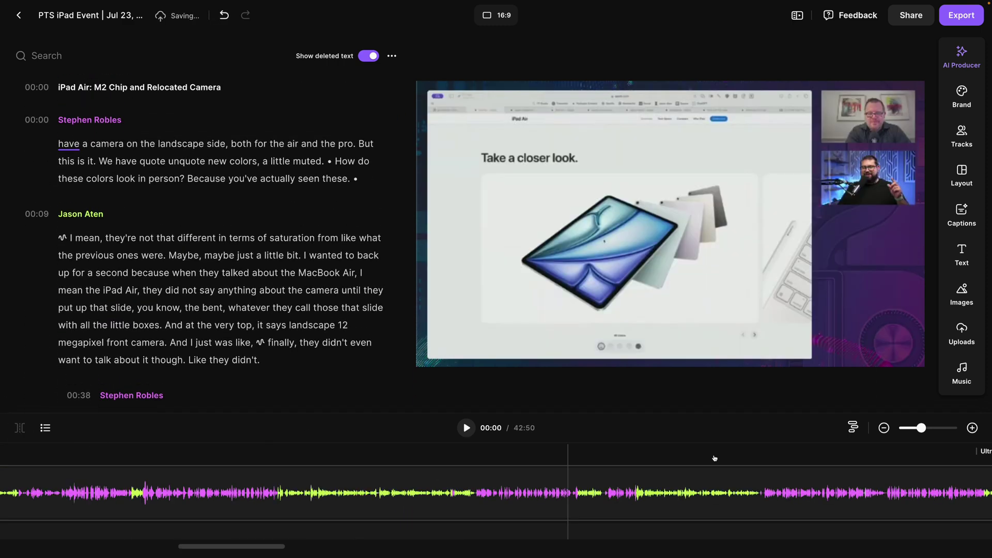
- Split at 12:08 and delete everything after it
{"action": "left_click", "coordinate": [328, 480]}
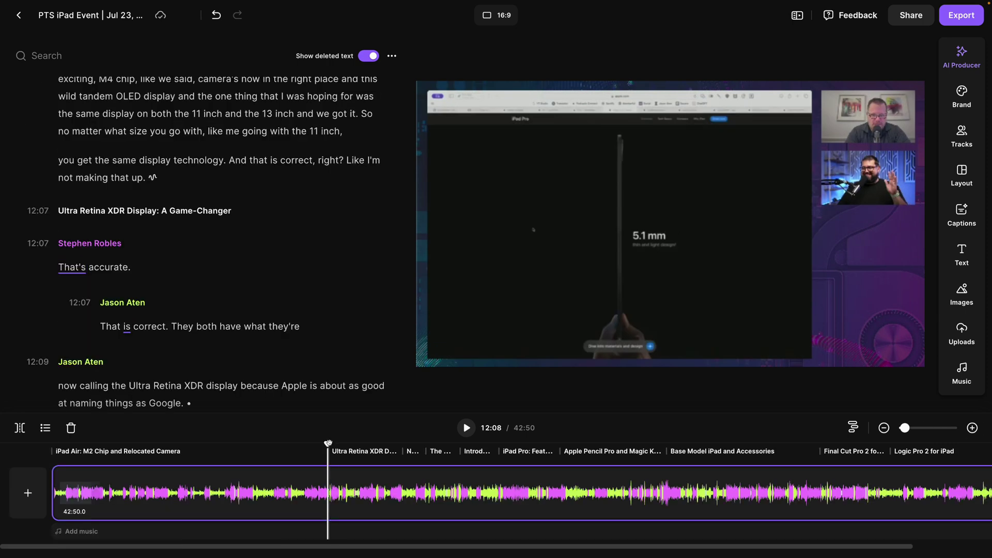
{"action": "left_click", "coordinate": [329, 443]}
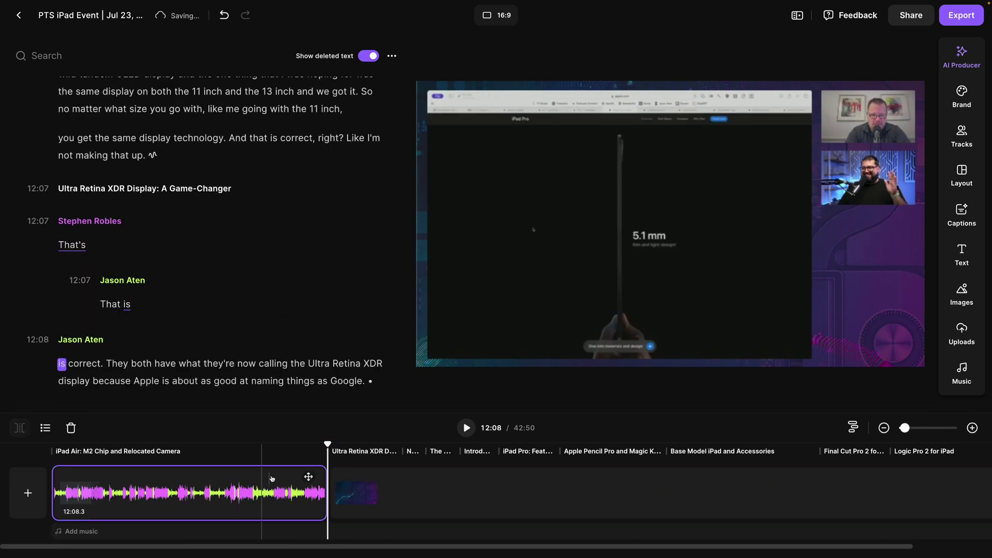
{"action": "left_click", "coordinate": [355, 491]}
{"action": "key", "text": "Delete"}
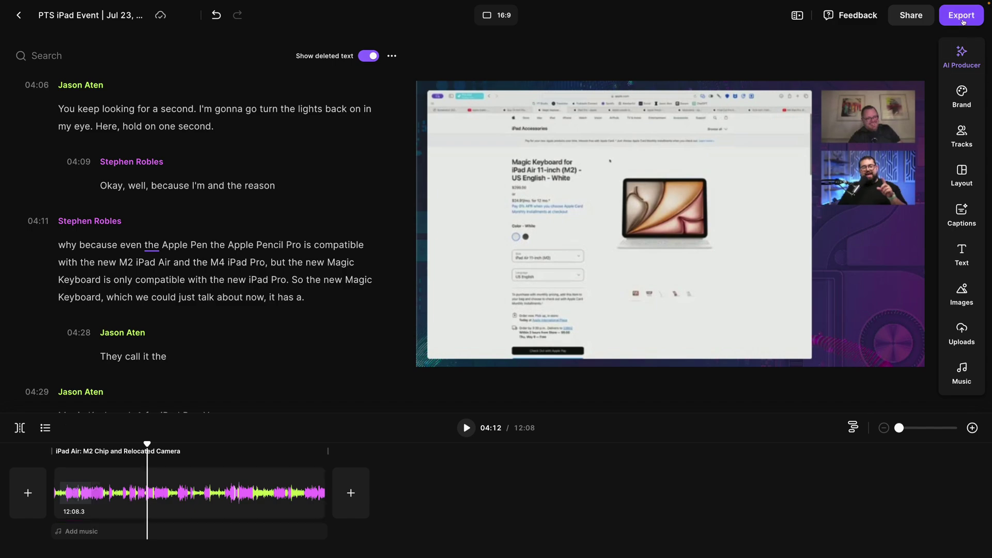
- Export the edit in 2160p 4K with Normalize Audio Levels on, then go to exports
{"action": "left_click", "coordinate": [959, 23]}
{"action": "left_click", "coordinate": [950, 114]}
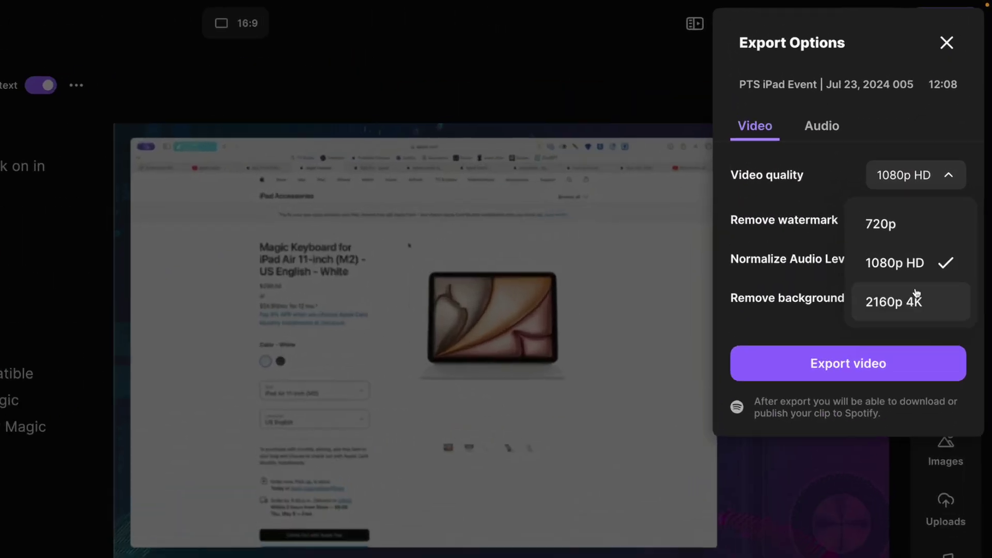
{"action": "left_click", "coordinate": [927, 196]}
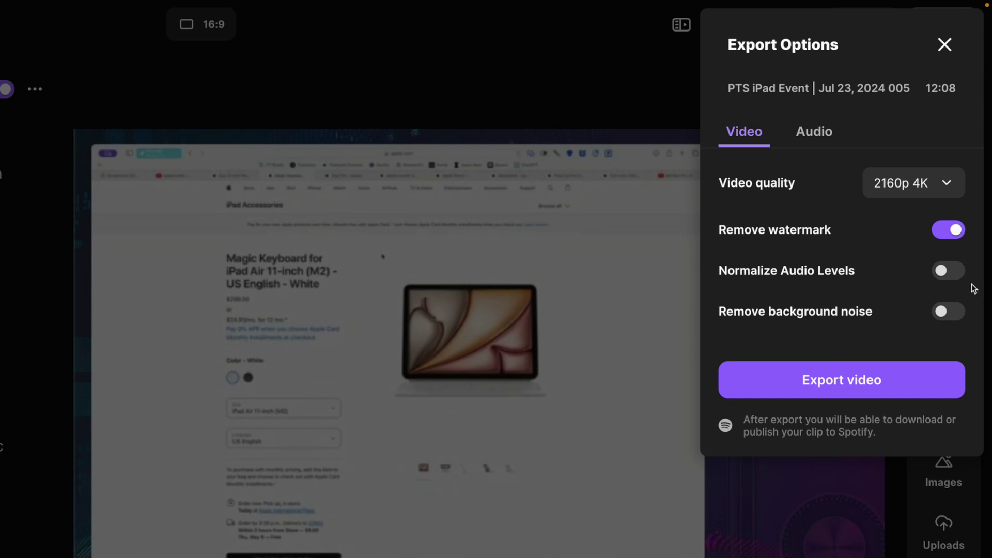
{"action": "left_click", "coordinate": [942, 275]}
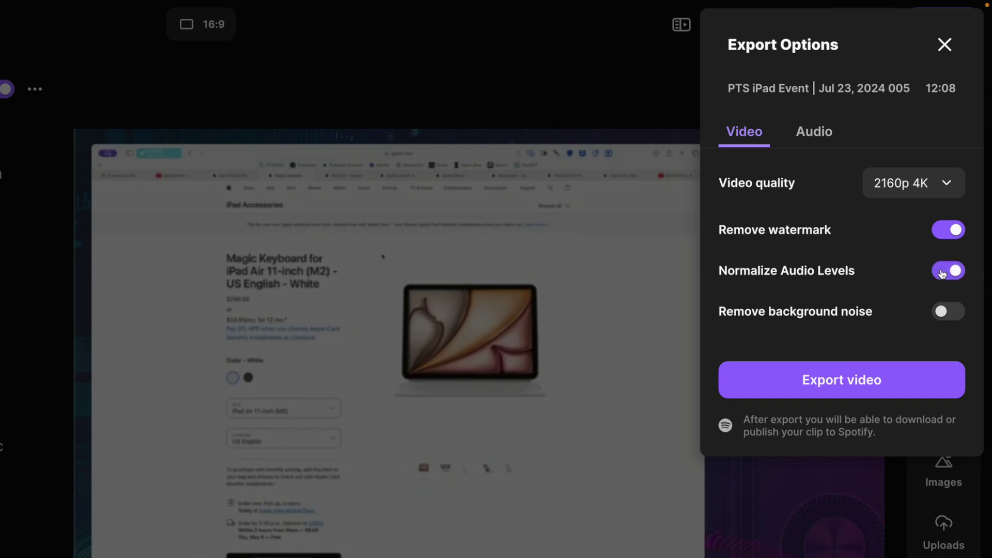
{"action": "left_click", "coordinate": [832, 380]}
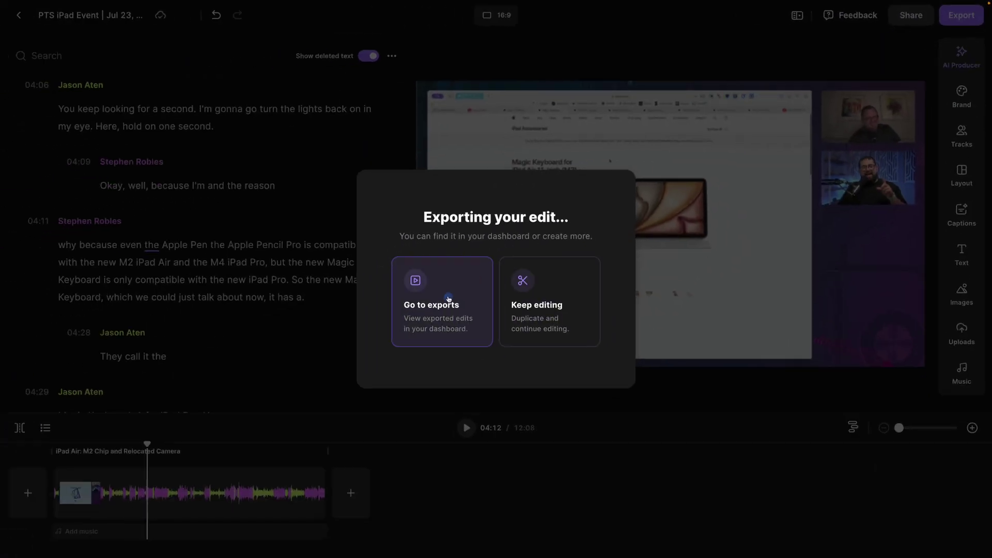
{"action": "left_click", "coordinate": [448, 299]}
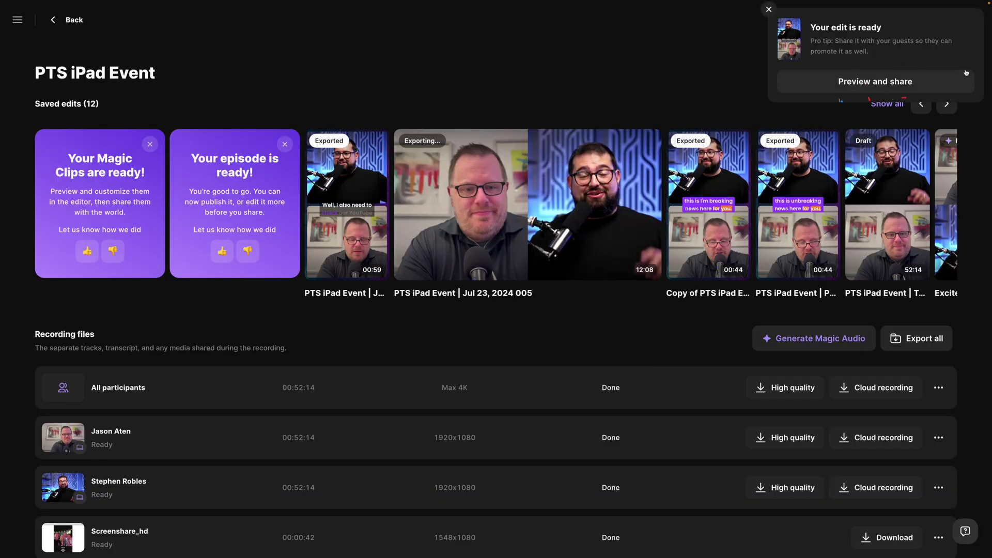
- Scroll through the project's saved edits and recording files
{"action": "scroll", "coordinate": [572, 253], "scroll_direction": "right", "scroll_amount": 8}
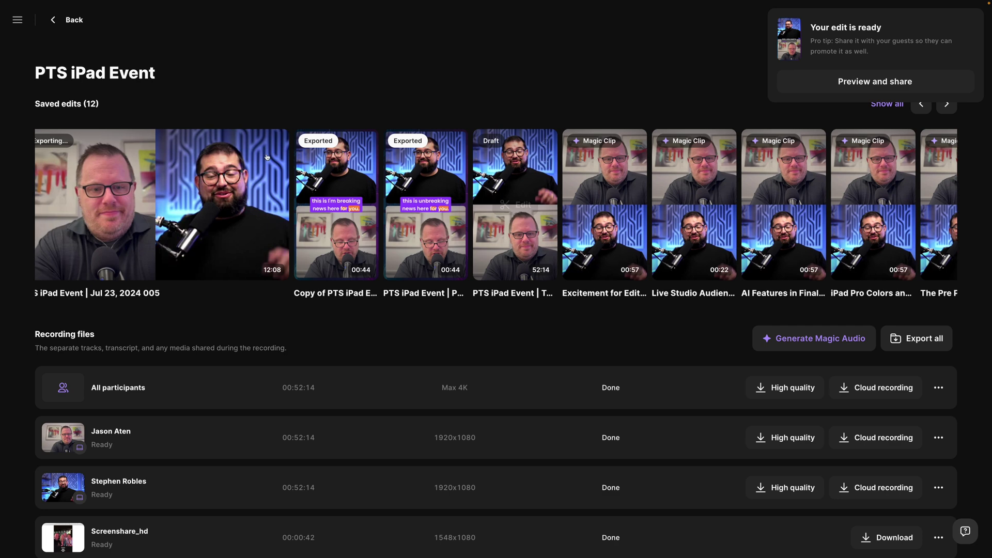
{"action": "scroll", "coordinate": [428, 213], "scroll_direction": "left", "scroll_amount": 3}
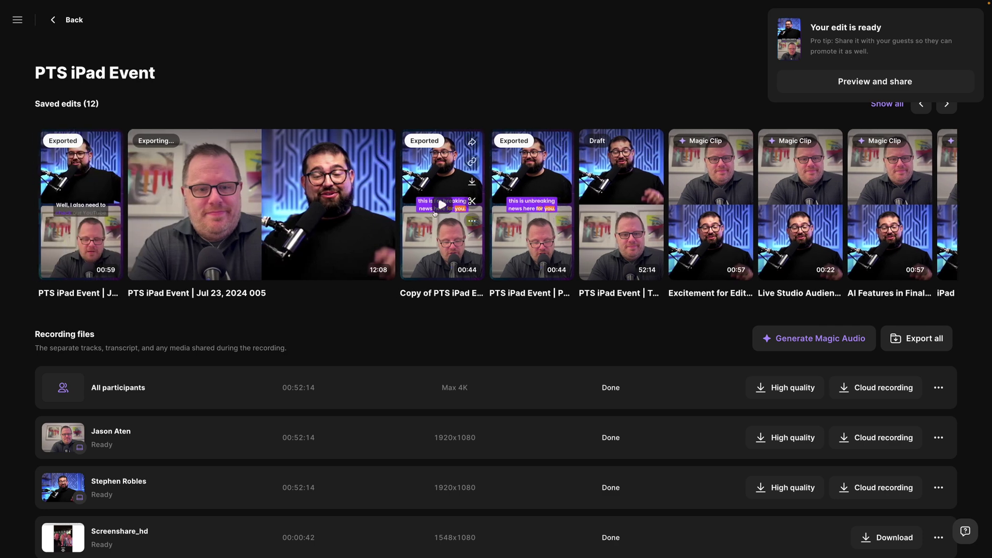
{"action": "scroll", "coordinate": [453, 211], "scroll_direction": "left", "scroll_amount": 3}
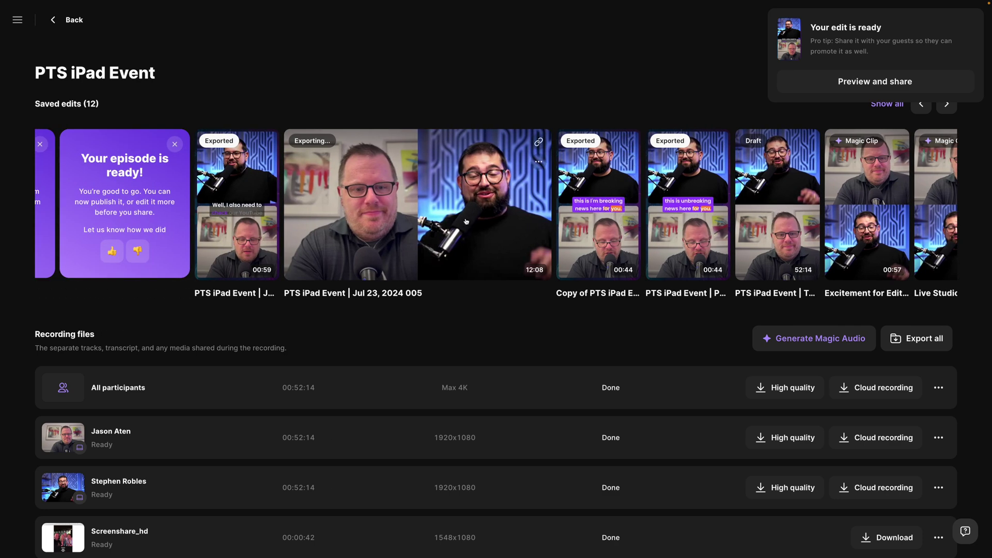
{"action": "scroll", "coordinate": [465, 221], "scroll_direction": "left", "scroll_amount": 2}
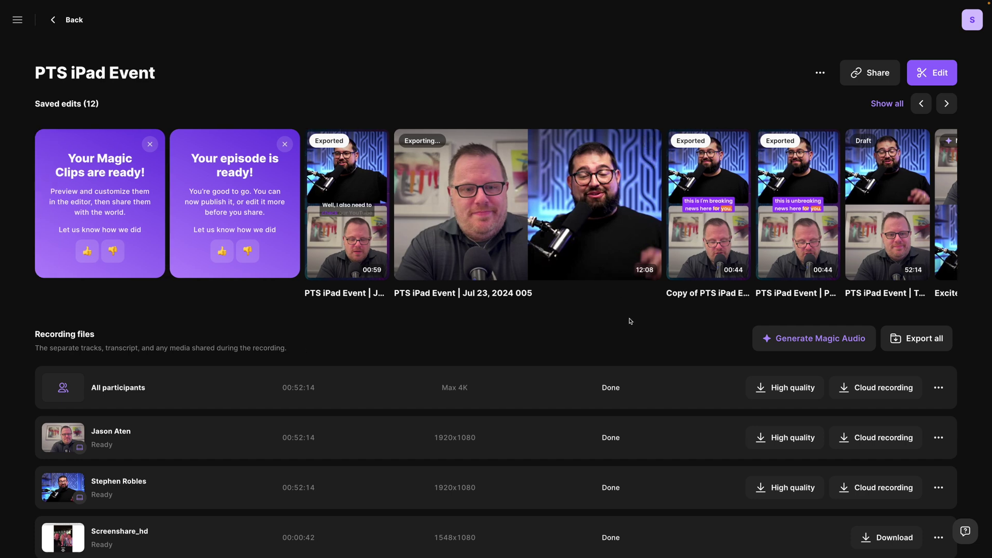
{"action": "scroll", "coordinate": [630, 312], "scroll_direction": "down", "scroll_amount": 20}
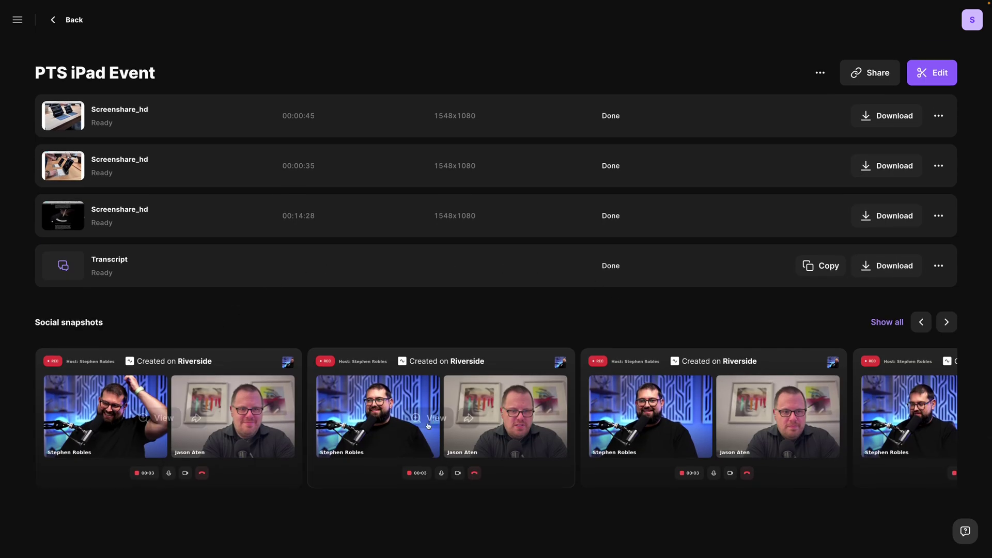
{"action": "mouse_move", "coordinate": [421, 423]}
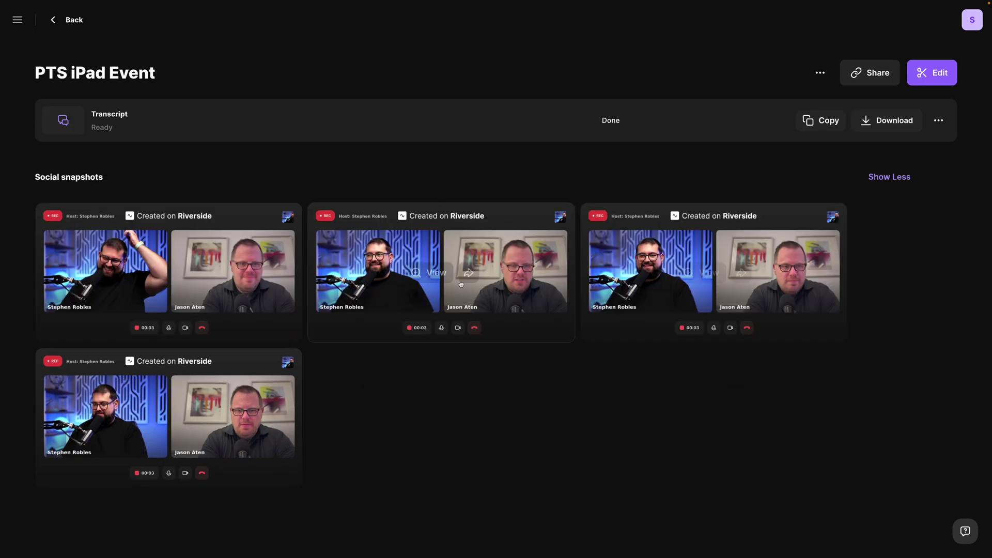
{"action": "scroll", "coordinate": [603, 390], "scroll_direction": "up", "scroll_amount": 1}
{"action": "scroll", "coordinate": [603, 390], "scroll_direction": "up", "scroll_amount": 5}
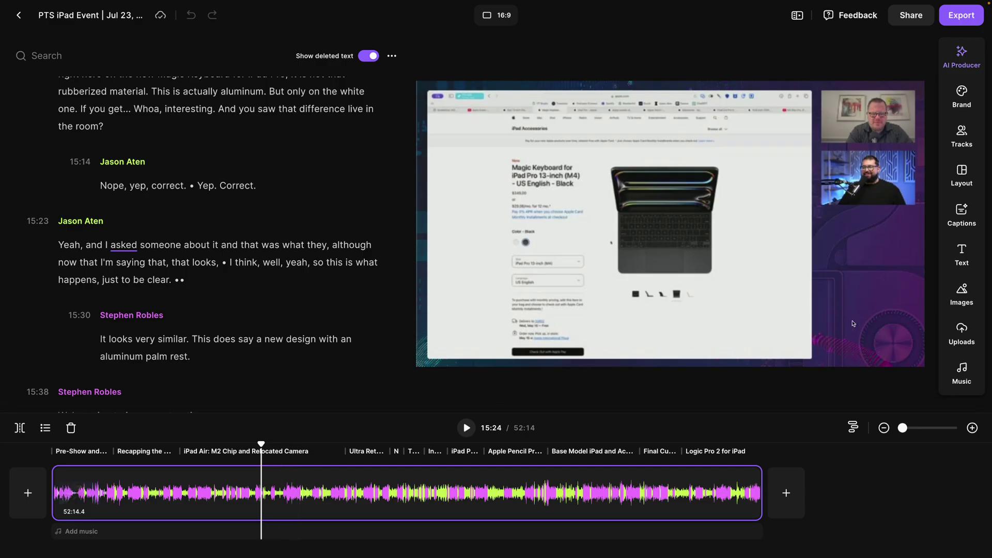
- Search stock images for 'ipad' and add the iPad photo filling the whole frame
{"action": "left_click", "coordinate": [962, 295]}
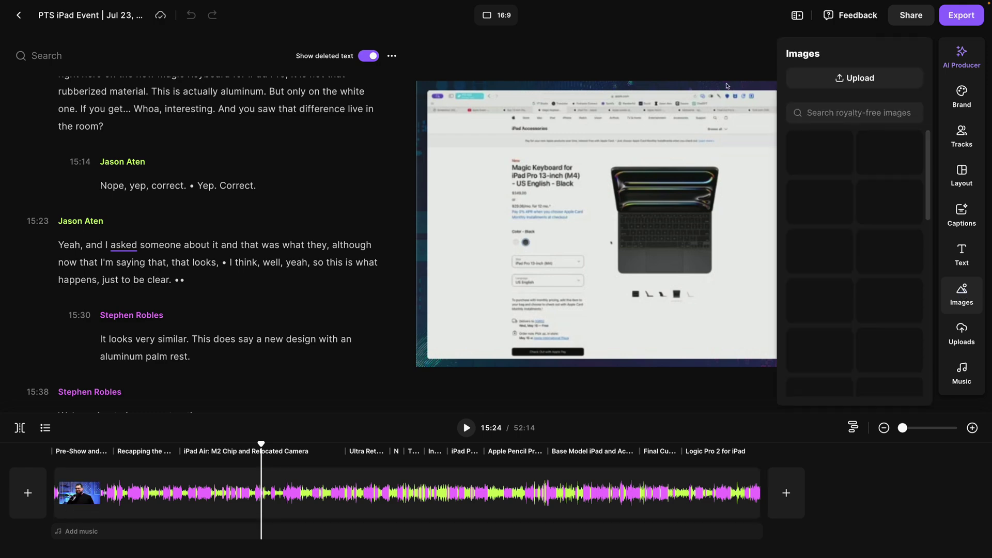
{"action": "left_click", "coordinate": [861, 112]}
{"action": "type", "text": "ipad"}
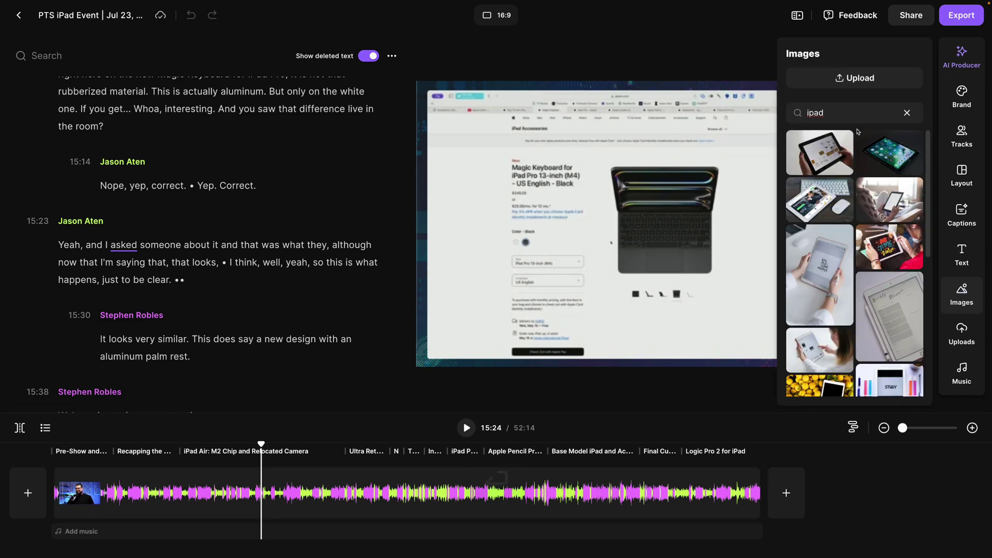
{"action": "left_click", "coordinate": [899, 161]}
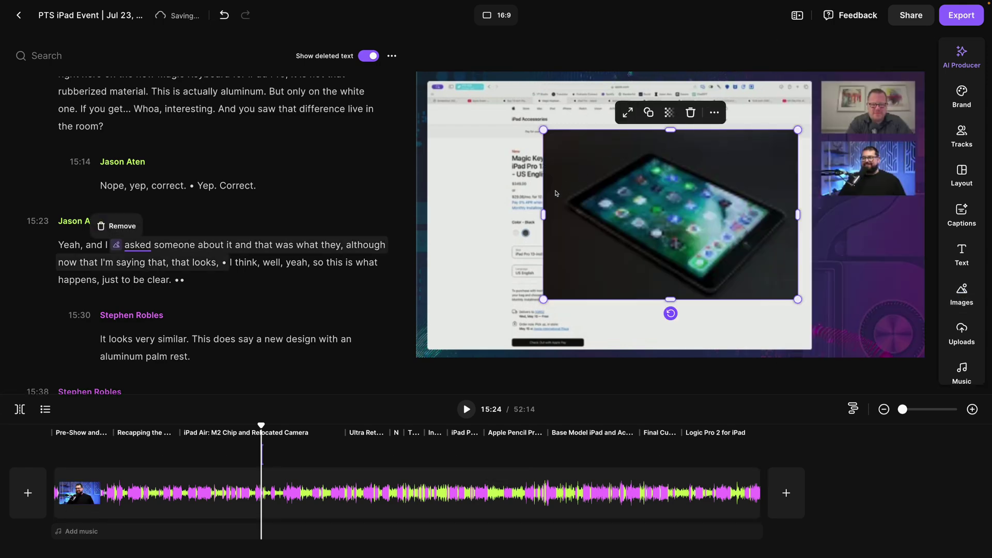
{"action": "left_click", "coordinate": [627, 113]}
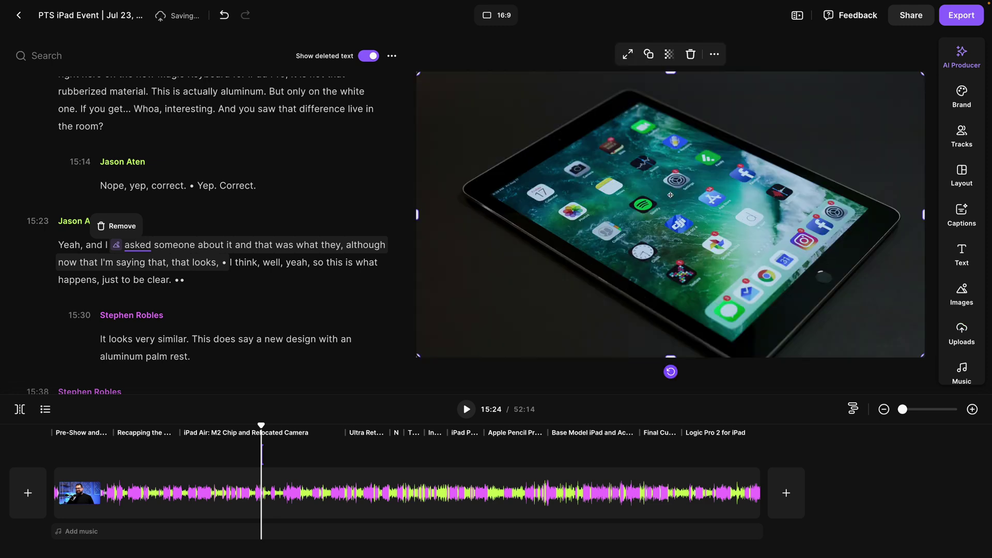
- Add the 'iPad Air: M2 Chip and Relocated Camera' title and move it to the lower left
{"action": "left_click", "coordinate": [956, 261]}
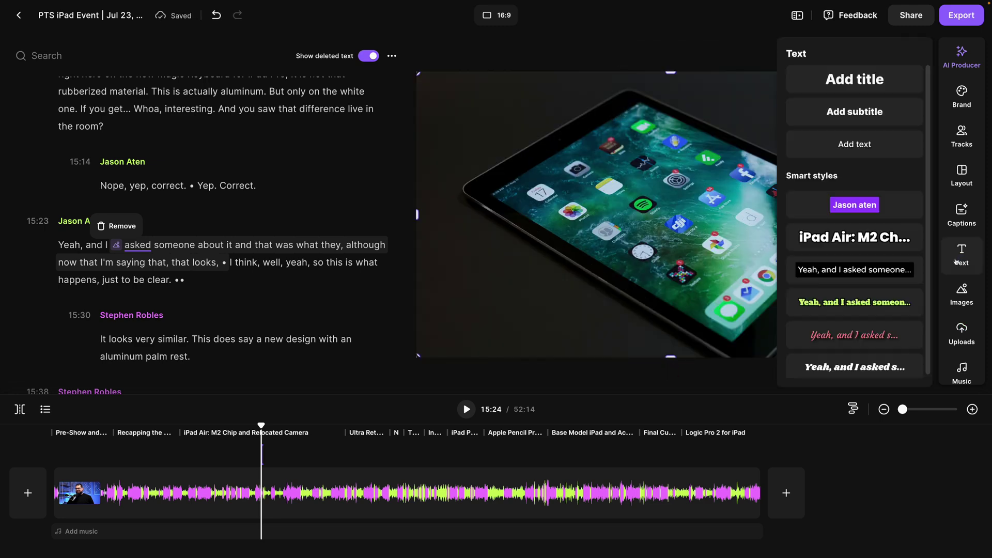
{"action": "left_click", "coordinate": [900, 234]}
{"action": "mouse_move", "coordinate": [566, 225]}
{"action": "left_mouse_down"}
{"action": "mouse_move", "coordinate": [505, 269]}
{"action": "mouse_move", "coordinate": [468, 326]}
{"action": "left_mouse_up"}
- Stretch the iPad image clip on the timeline to last about 25 seconds
{"action": "scroll", "coordinate": [476, 454], "scroll_direction": "up", "scroll_amount": 3}
{"action": "left_click", "coordinate": [479, 454]}
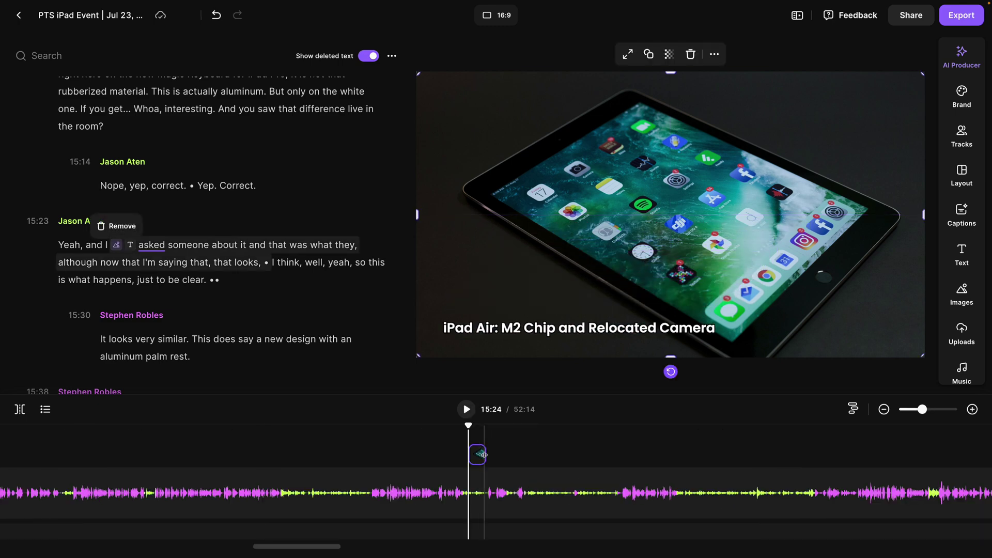
{"action": "left_click_drag", "start_coordinate": [486, 454], "coordinate": [535, 454]}
{"action": "left_click_drag", "start_coordinate": [470, 454], "coordinate": [447, 460]}
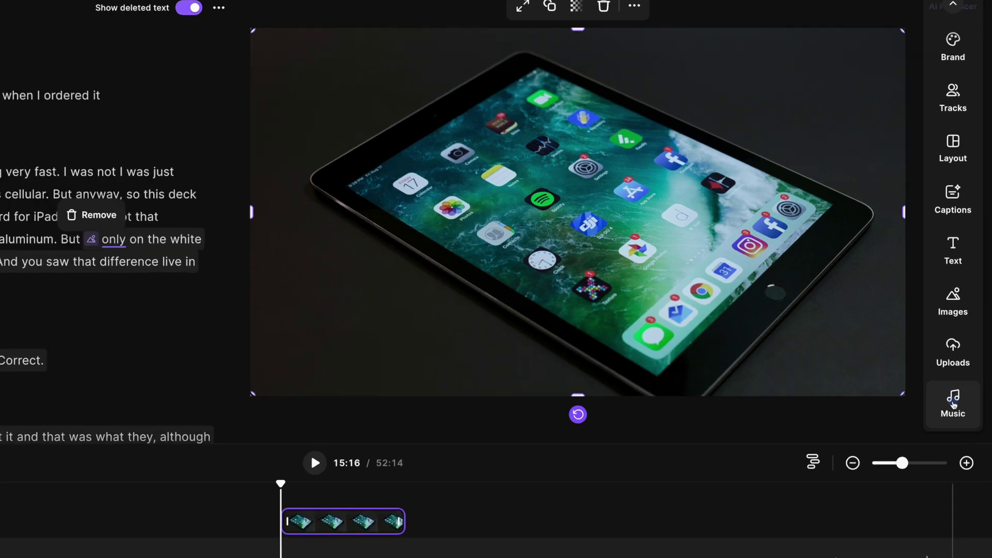
{"action": "left_click", "coordinate": [962, 366]}
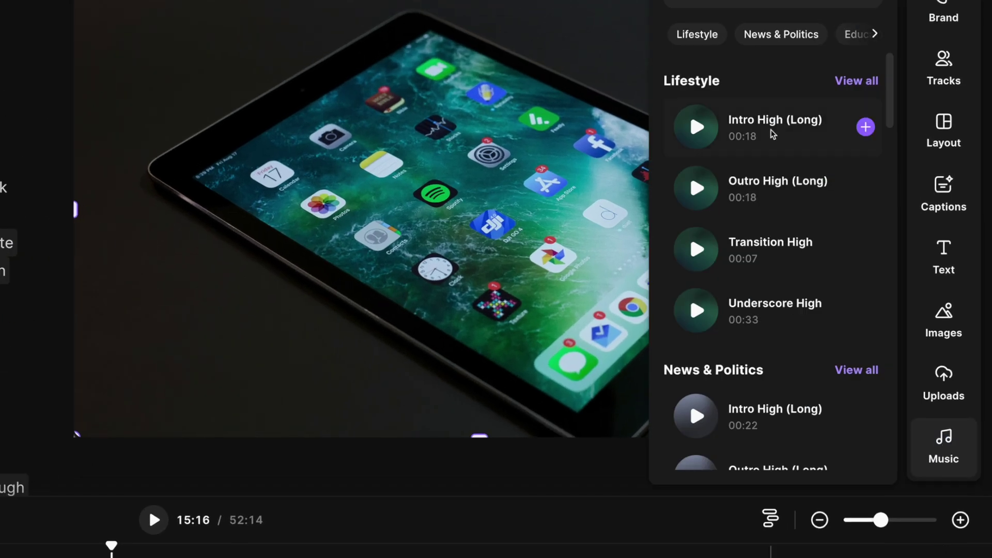
- Look through the uploaded videos and audio files, then return to the music library
{"action": "mouse_move", "coordinate": [793, 140]}
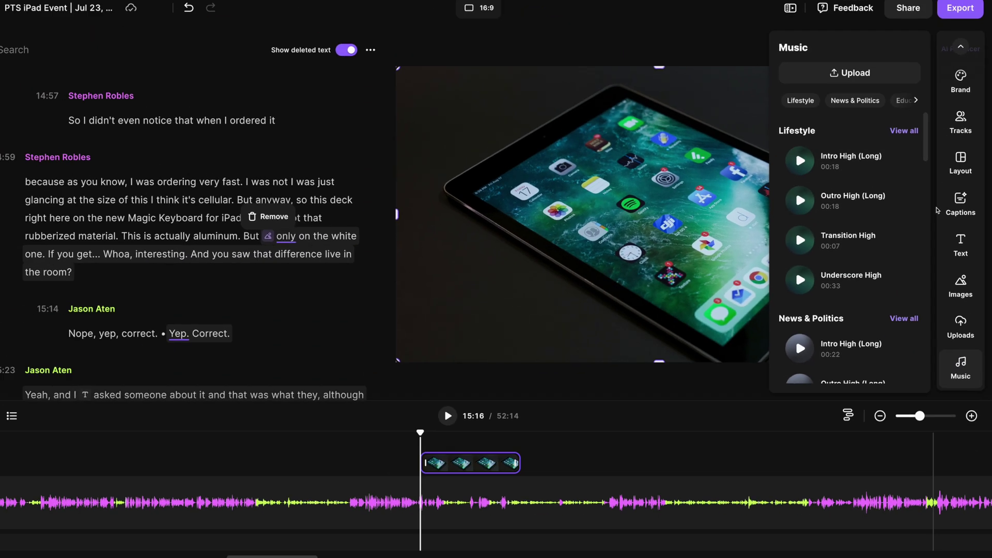
{"action": "left_click", "coordinate": [944, 382]}
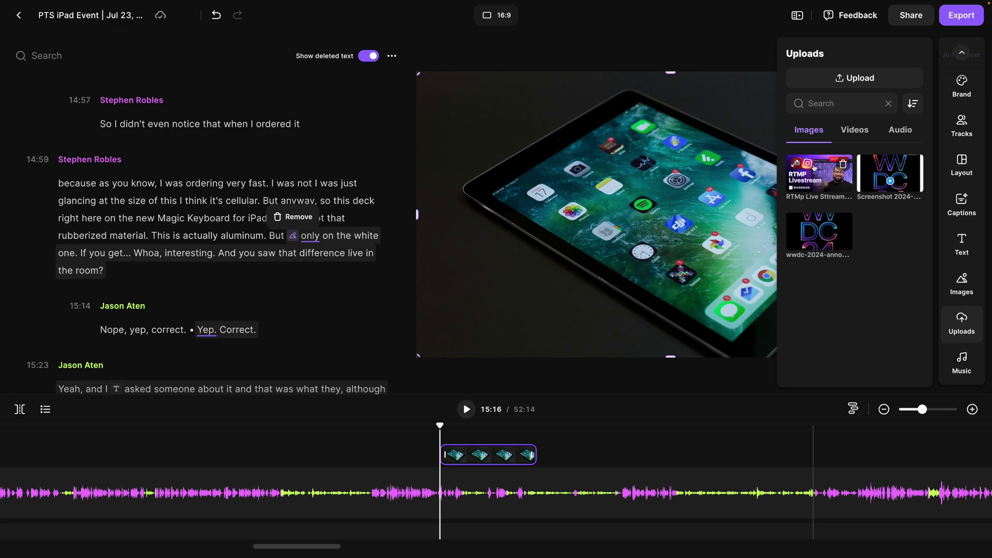
{"action": "left_click", "coordinate": [855, 130]}
{"action": "left_click", "coordinate": [900, 130]}
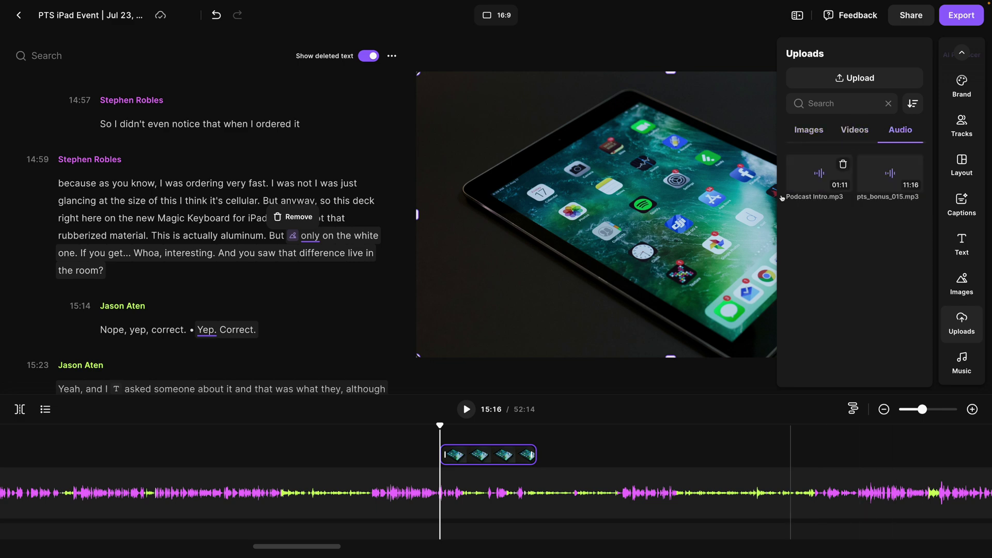
{"action": "left_click", "coordinate": [962, 361]}
- Add Underscore High as background music and check its volume and effects
{"action": "left_click", "coordinate": [913, 280]}
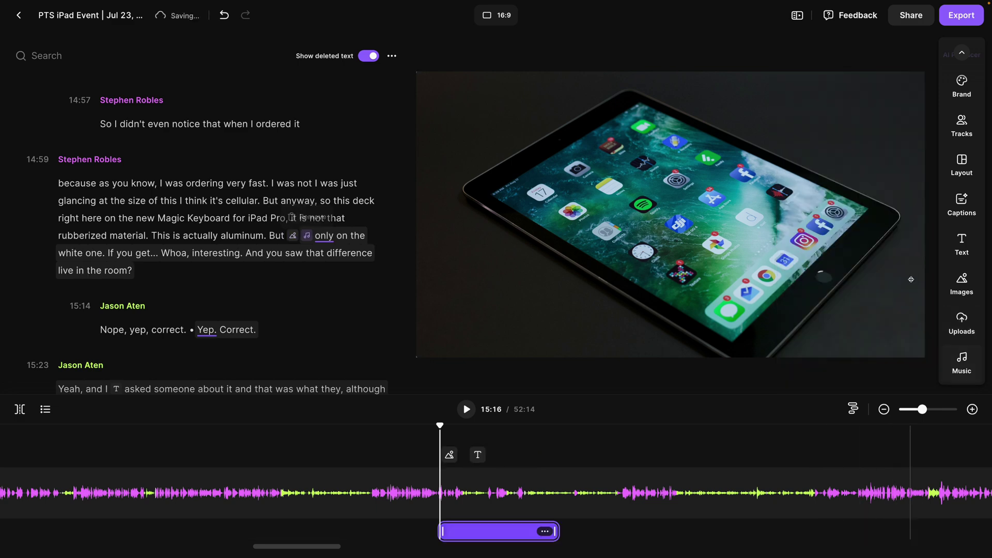
{"action": "left_click", "coordinate": [544, 531]}
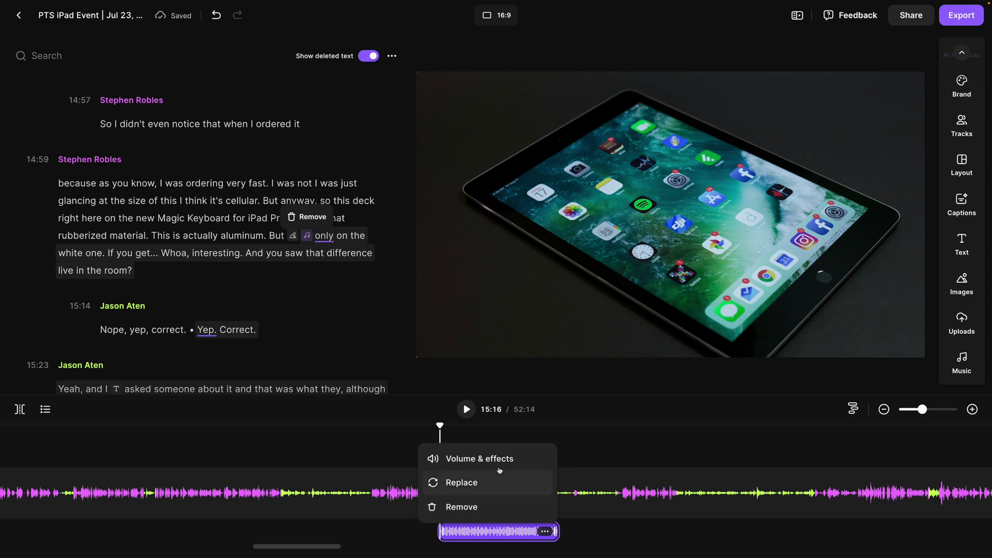
{"action": "left_click", "coordinate": [497, 459]}
{"action": "left_click", "coordinate": [439, 425]}
- Preview the overlay at 15:26, widen the timeline view, and jump to 18:22
{"action": "left_click_drag", "start_coordinate": [439, 426], "coordinate": [474, 430]}
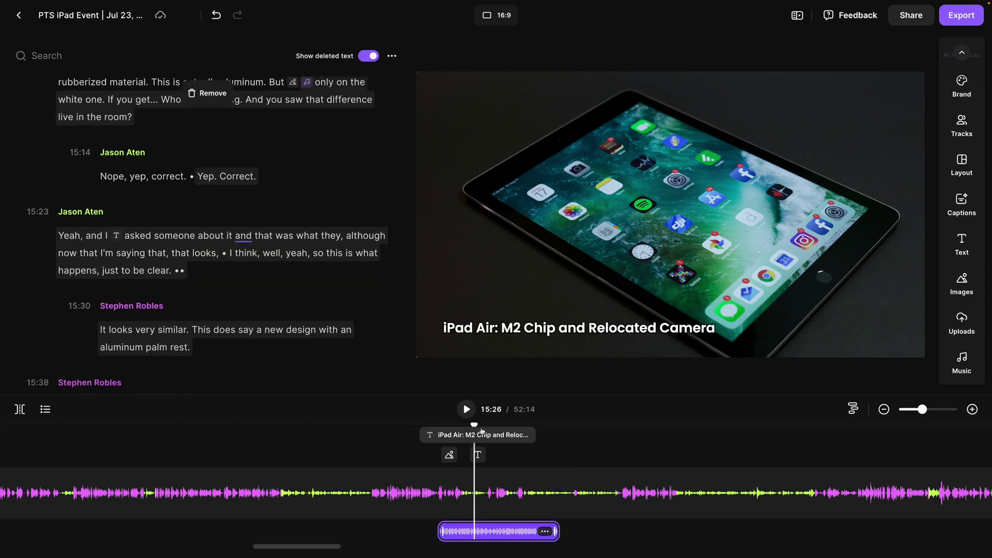
{"action": "left_click", "coordinate": [885, 410]}
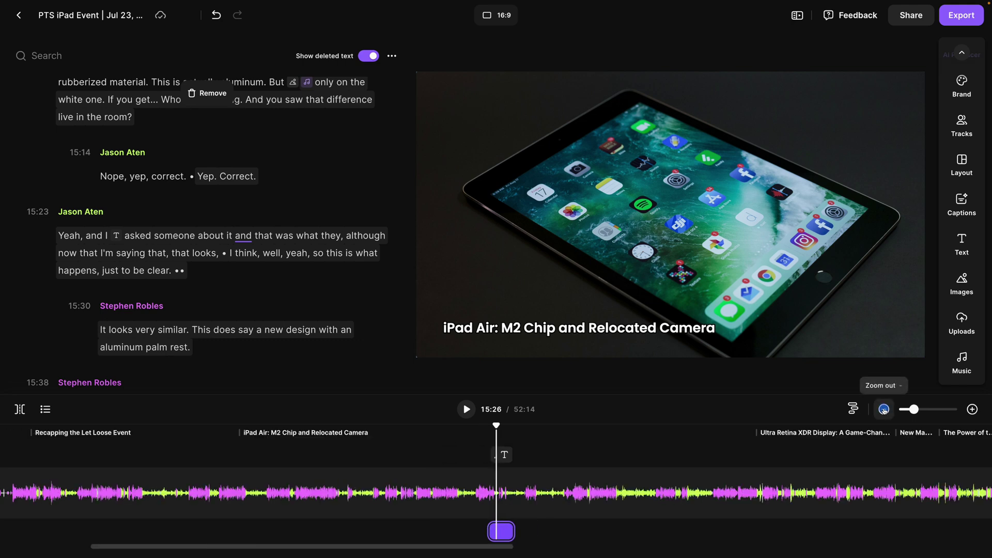
{"action": "left_click", "coordinate": [401, 512]}
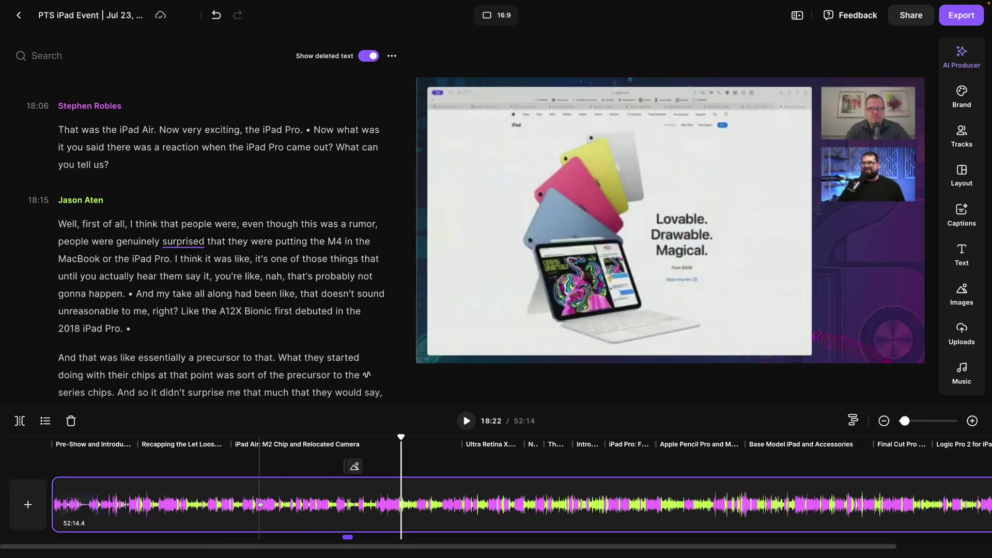